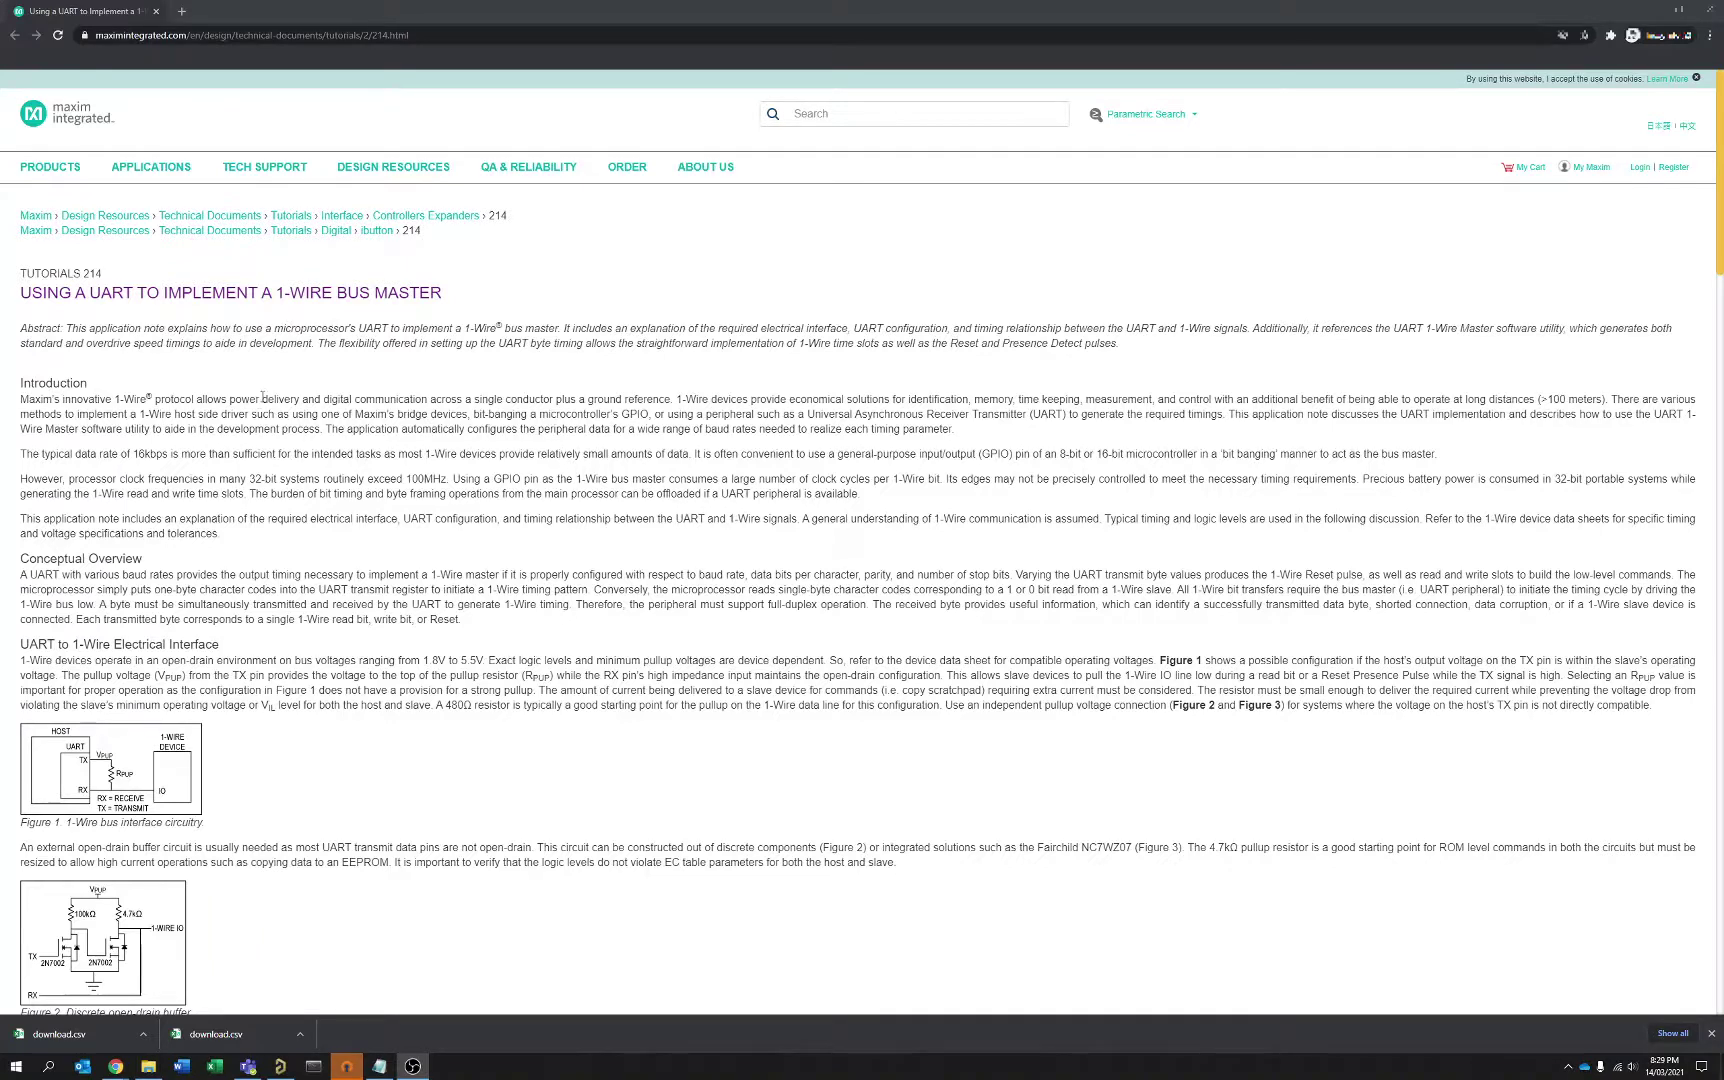
Step: Examine the title and opening sections of the tutorial on using a UART to implement a 1-Wire bus master
{"action": "triple_click", "coordinate": [45, 296]}
{"action": "left_click", "coordinate": [134, 308]}
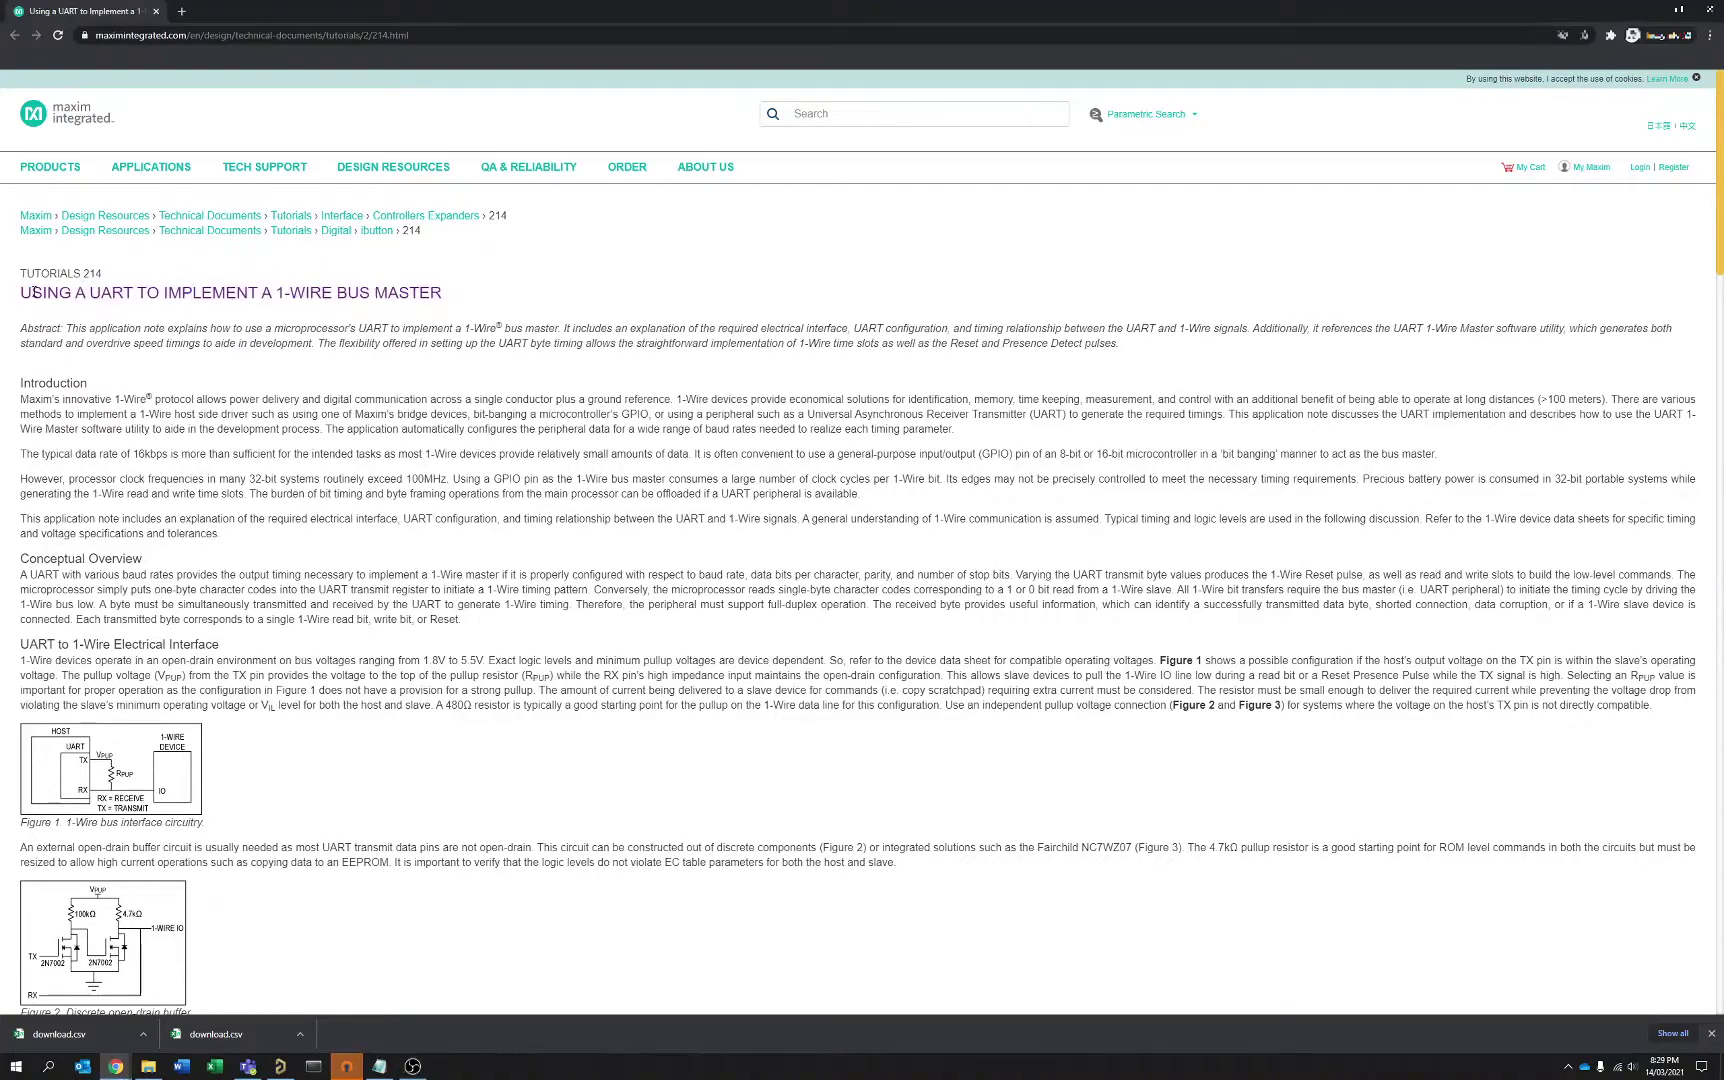
{"action": "left_click_drag", "start_coordinate": [35, 292], "coordinate": [286, 293]}
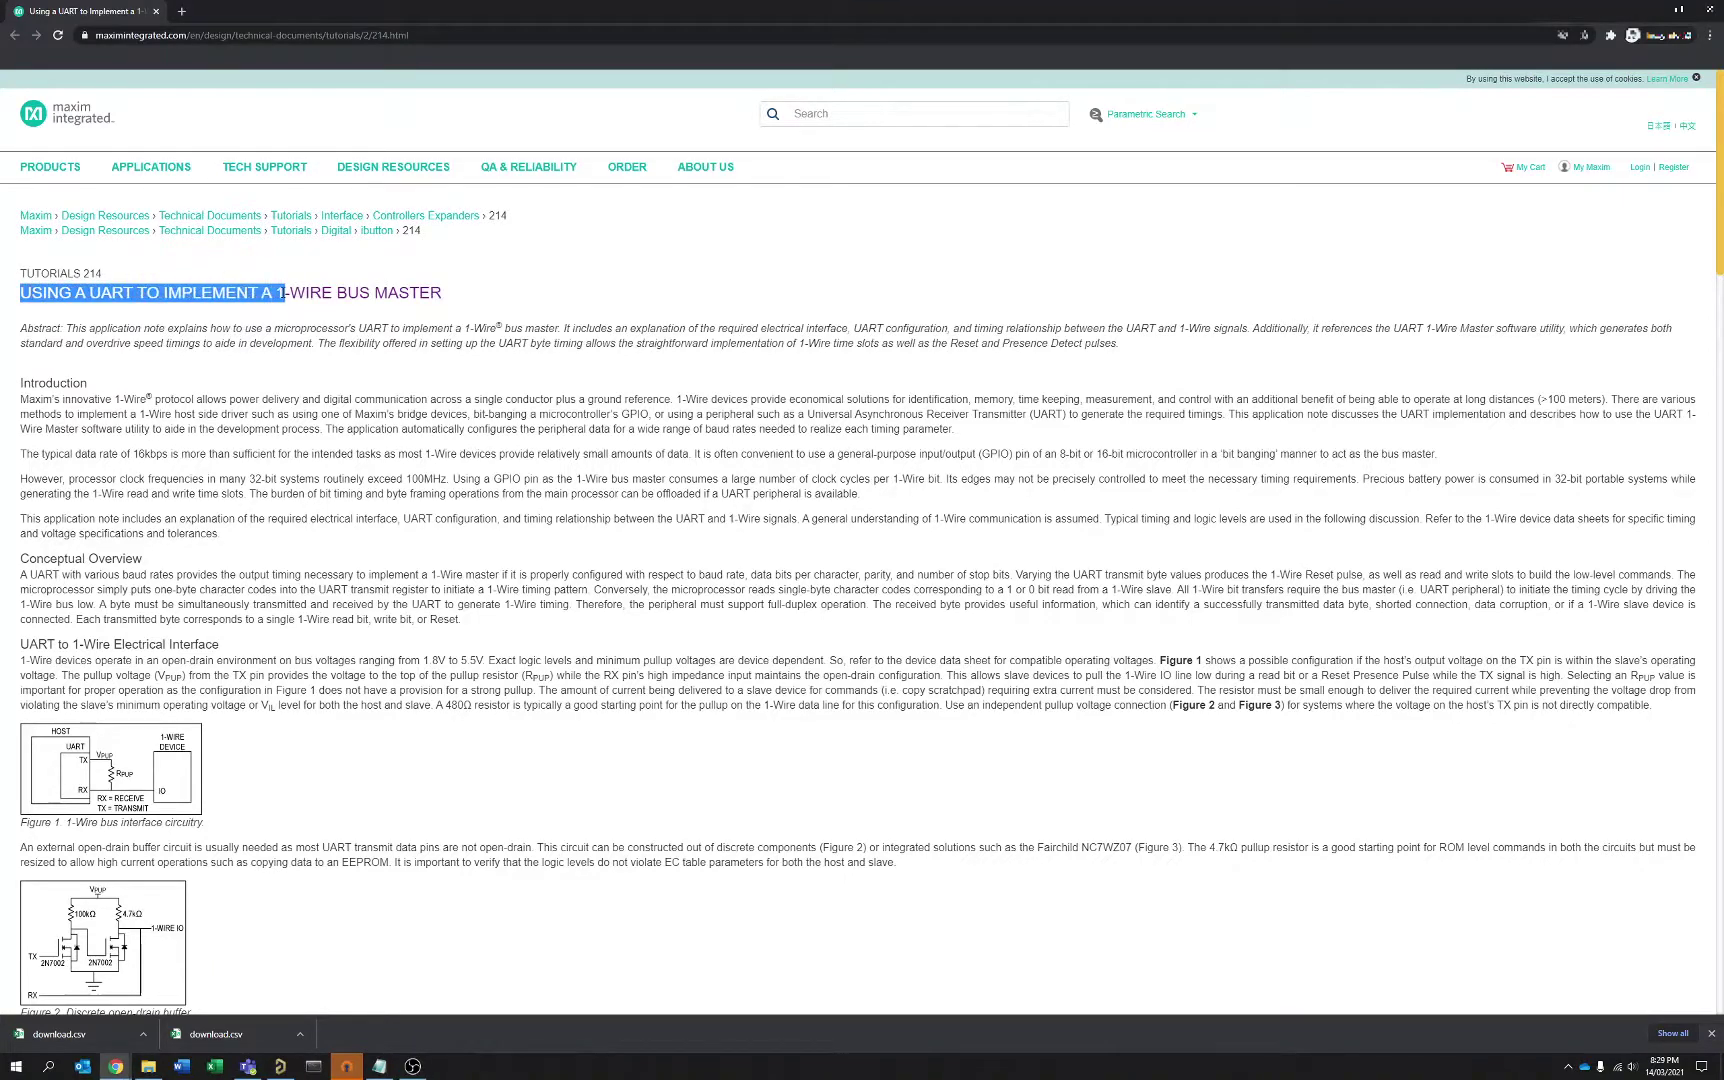
{"action": "left_click", "coordinate": [187, 293]}
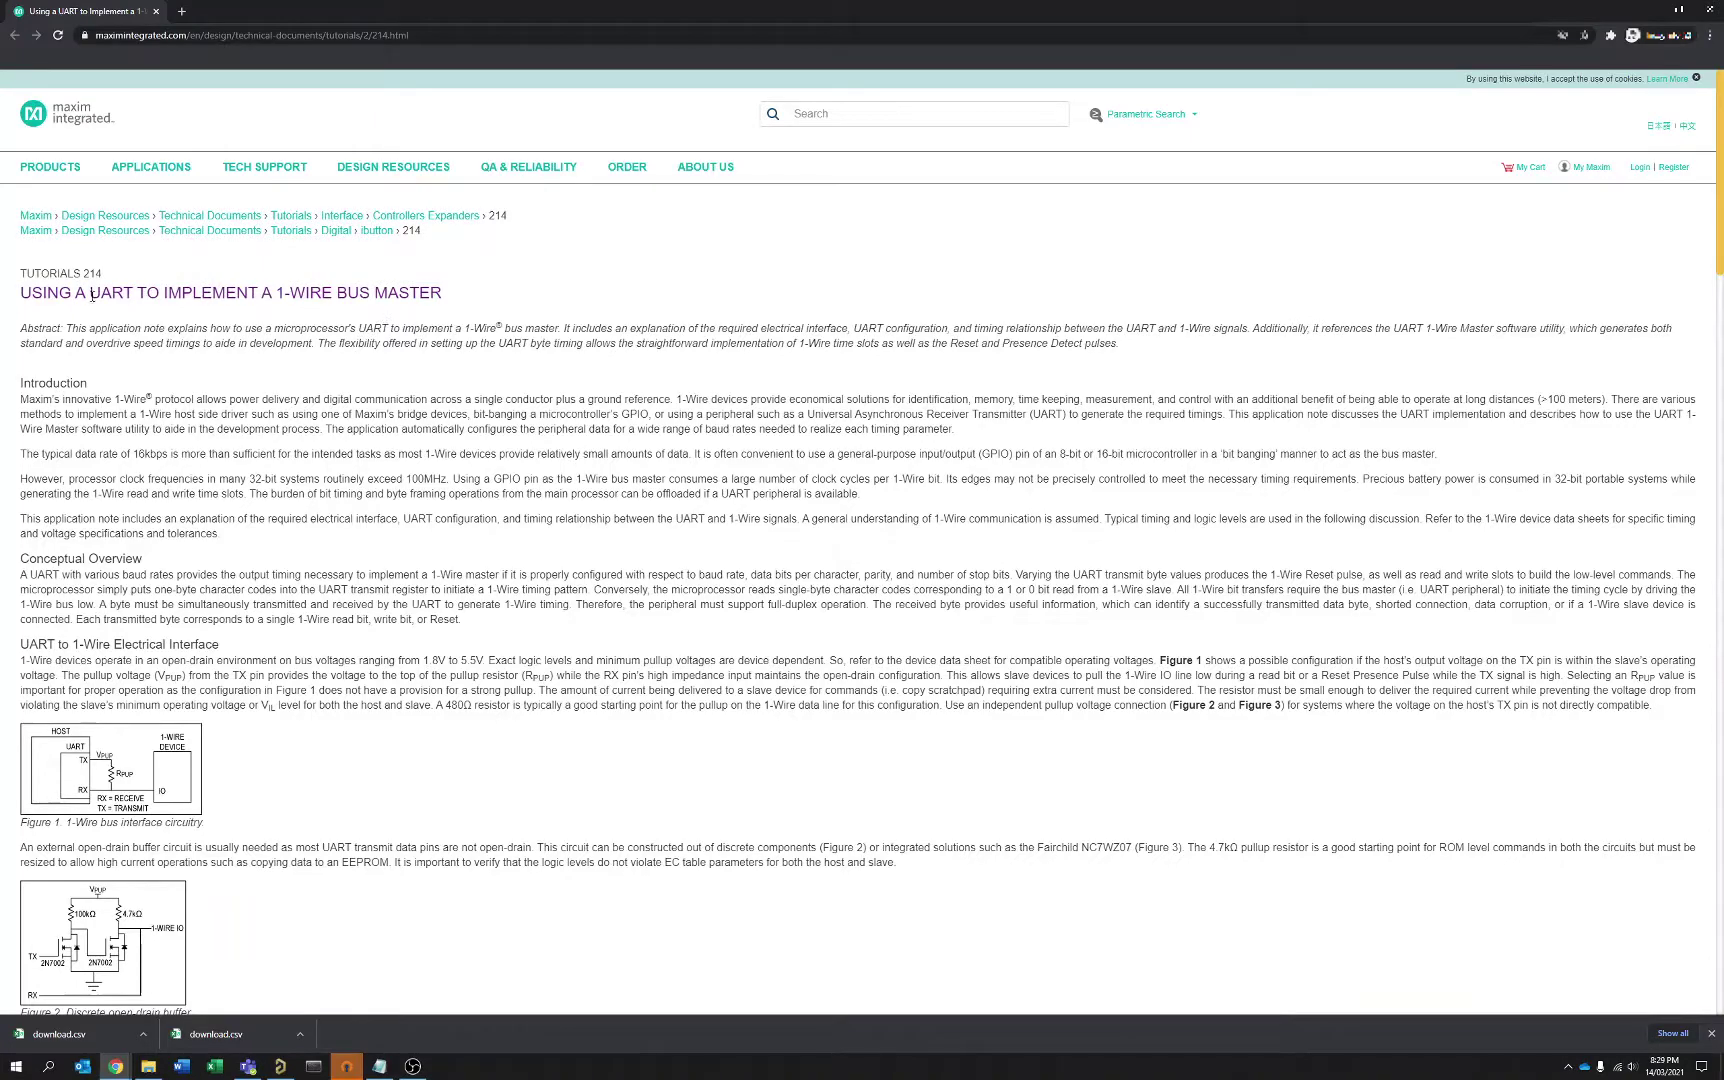
{"action": "scroll", "coordinate": [227, 456], "scroll_direction": "down", "scroll_amount": 4}
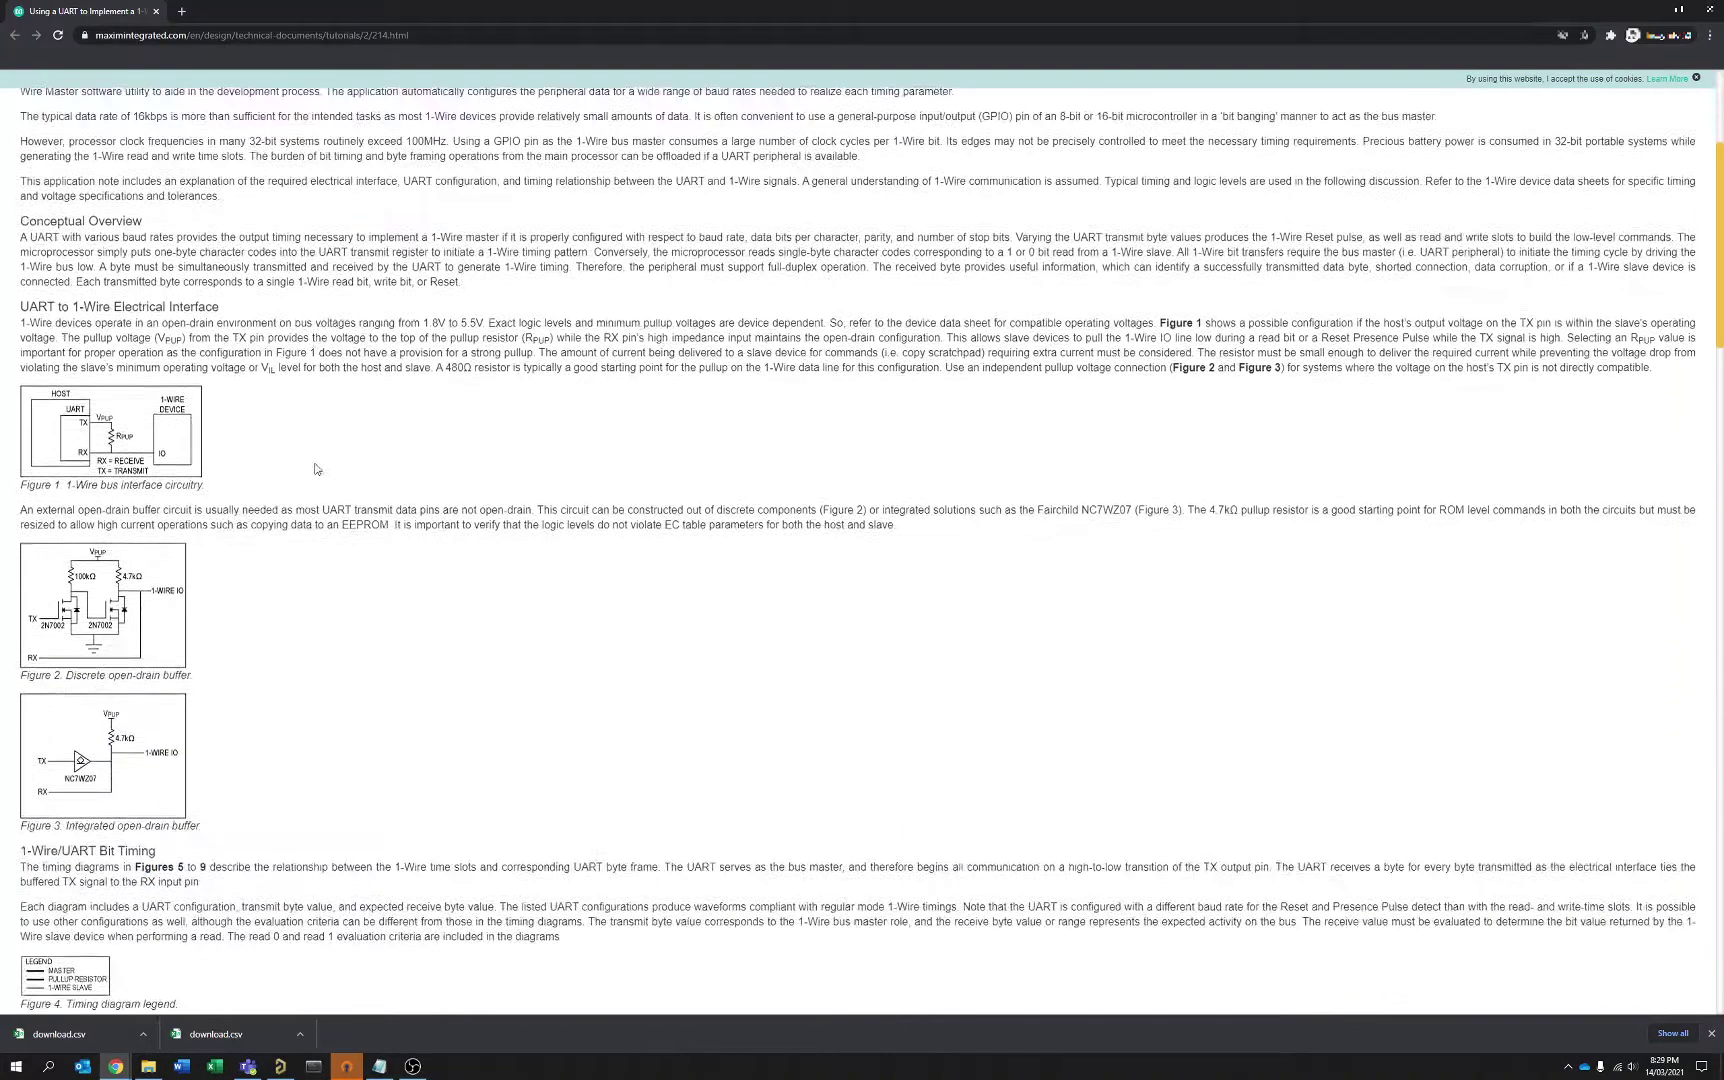
{"action": "scroll", "coordinate": [89, 288], "scroll_direction": "up", "scroll_amount": 4}
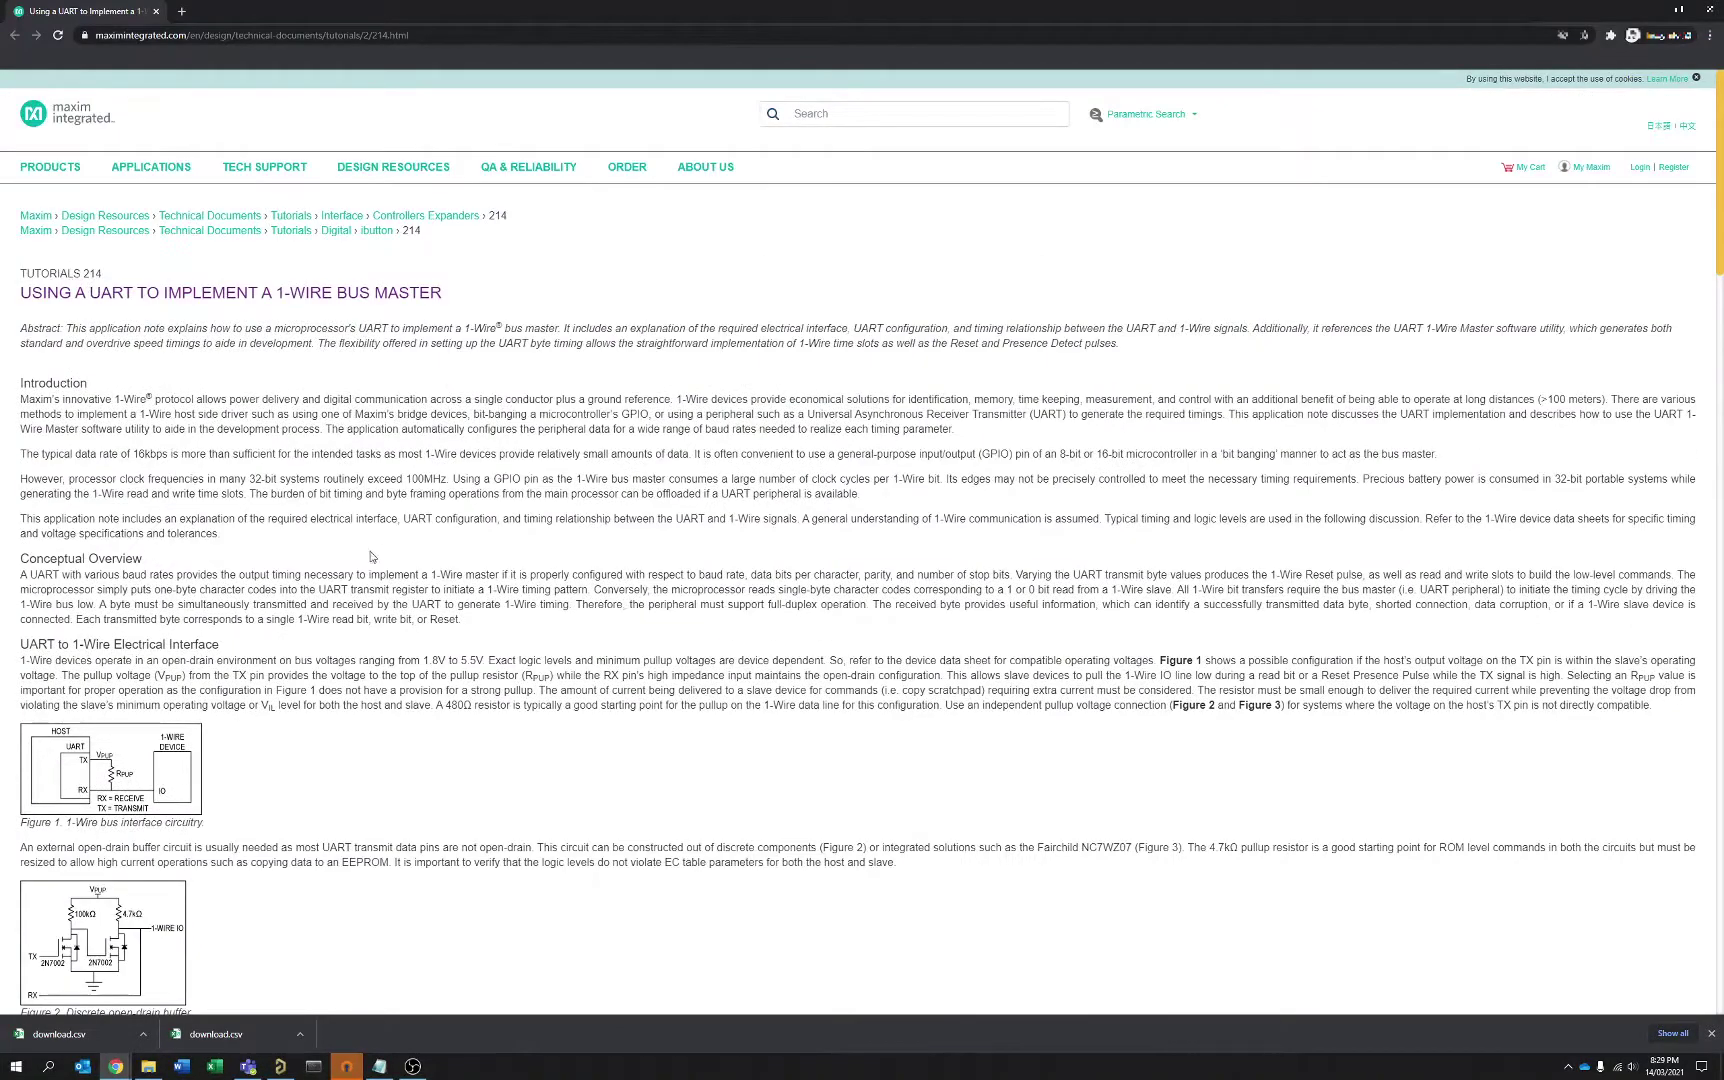
Step: Review the tutorial's reset, read and write time slot diagrams and the UART 1-Wire Master utility figures
{"action": "scroll", "coordinate": [243, 521], "scroll_direction": "down", "scroll_amount": 20}
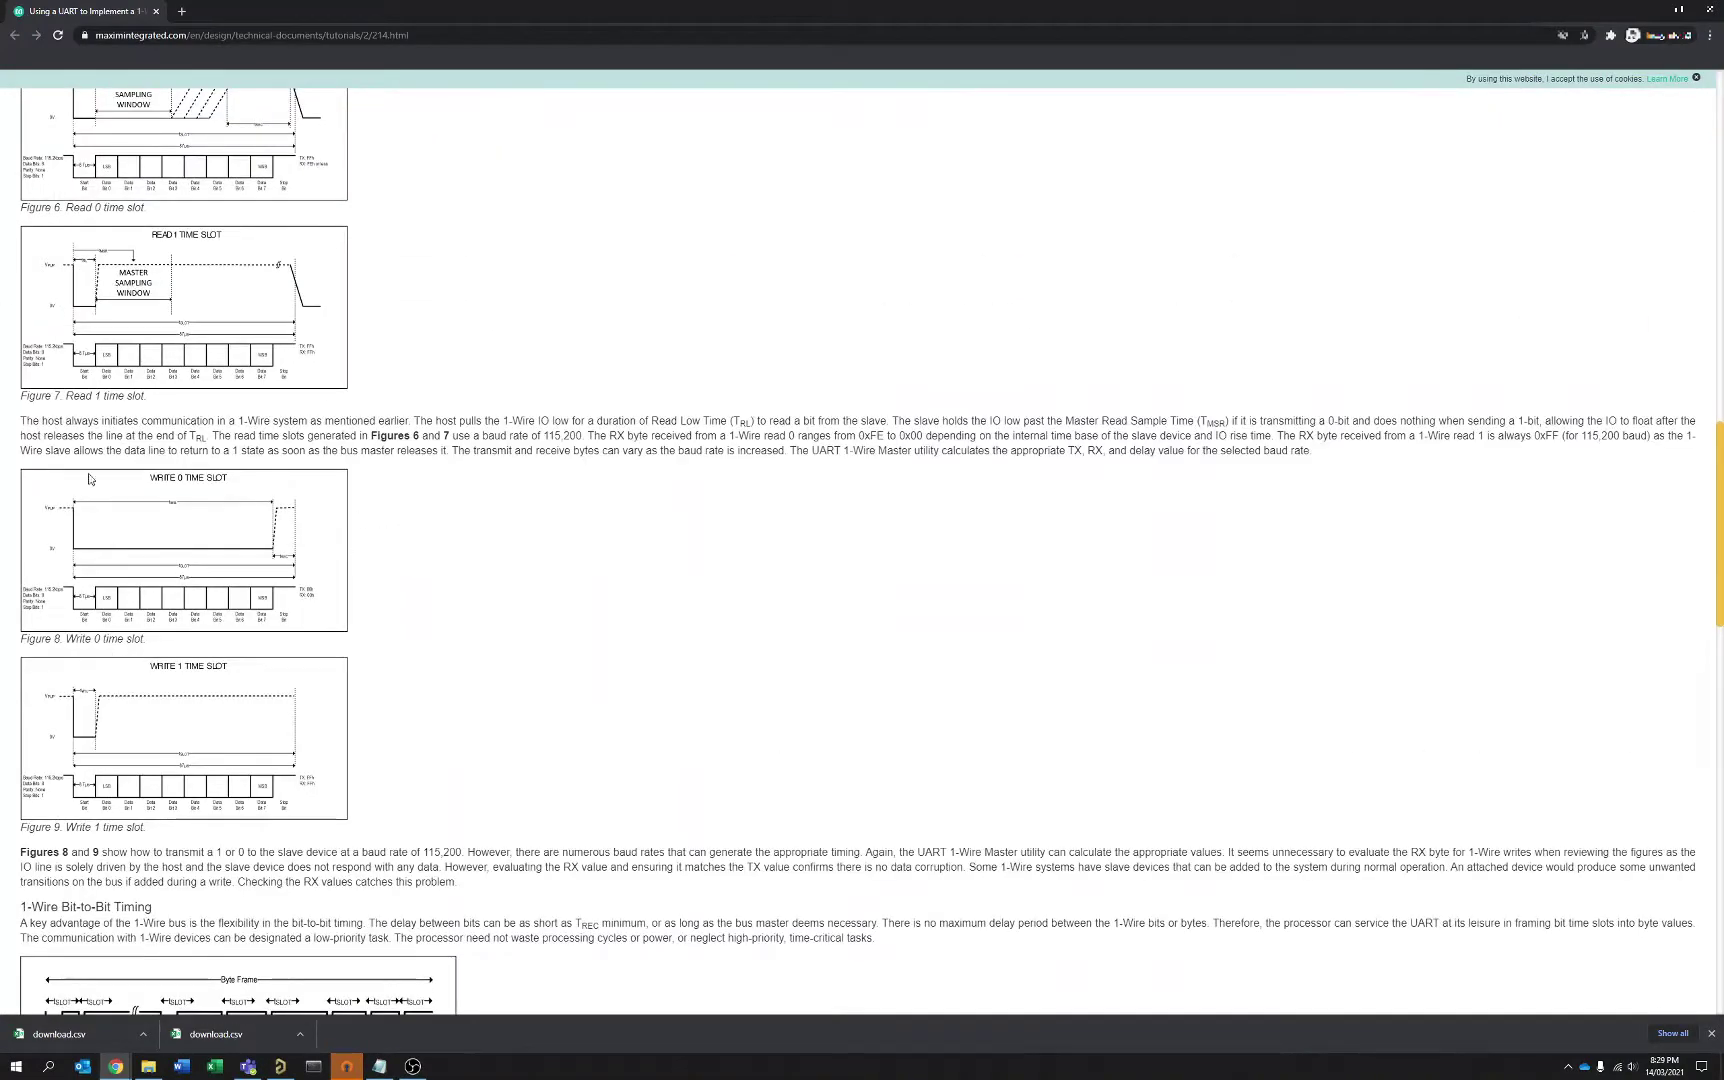
{"action": "scroll", "coordinate": [250, 690], "scroll_direction": "up", "scroll_amount": 8}
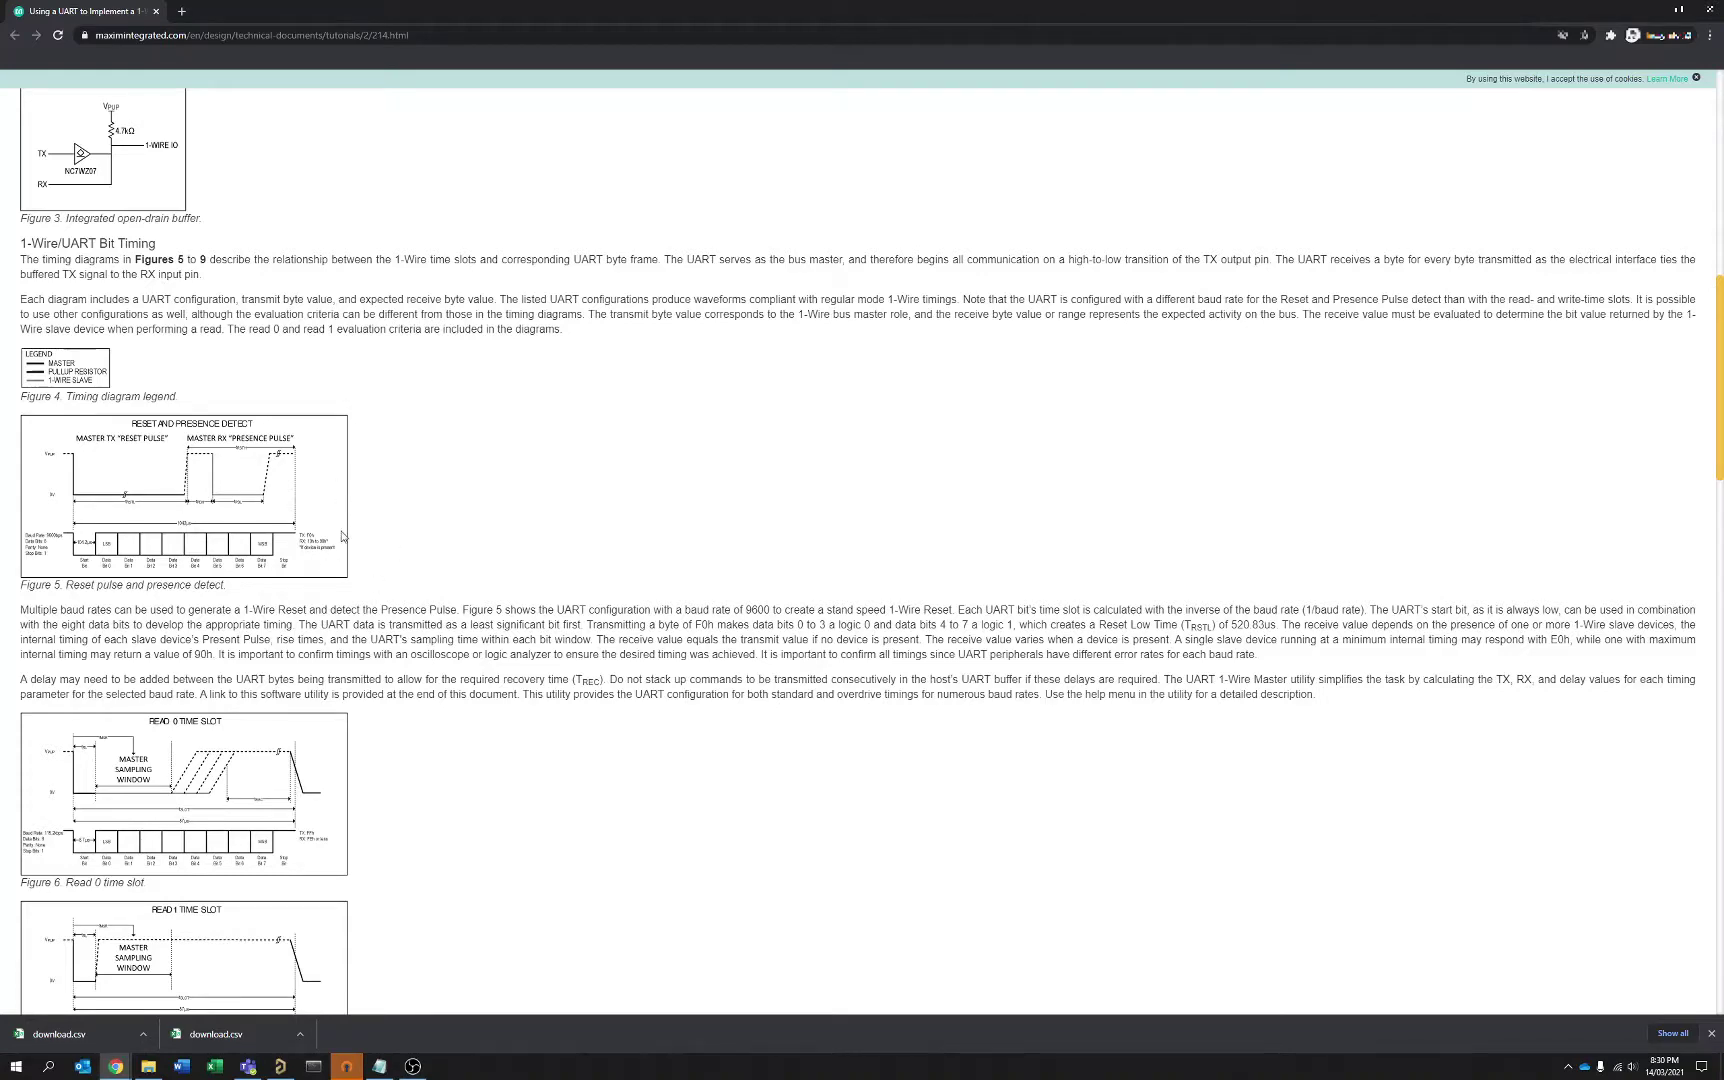
{"action": "scroll", "coordinate": [311, 559], "scroll_direction": "down", "scroll_amount": 8}
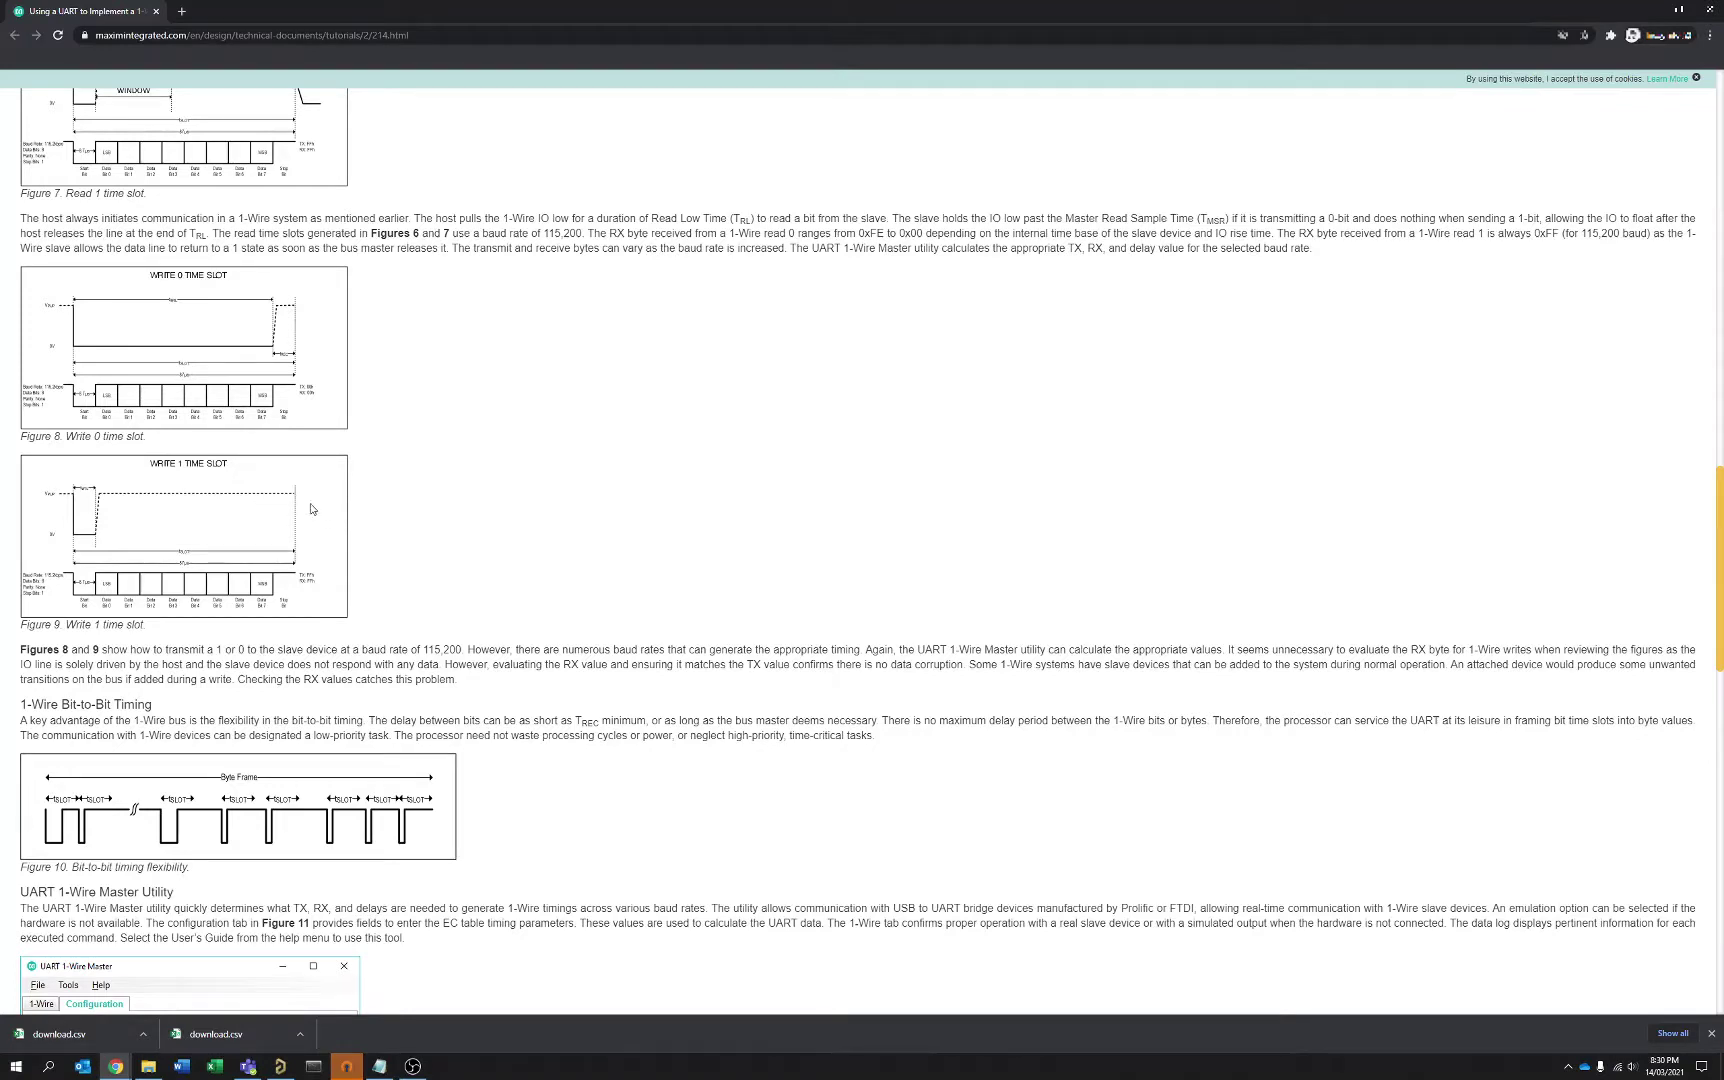
{"action": "scroll", "coordinate": [358, 468], "scroll_direction": "down", "scroll_amount": 1}
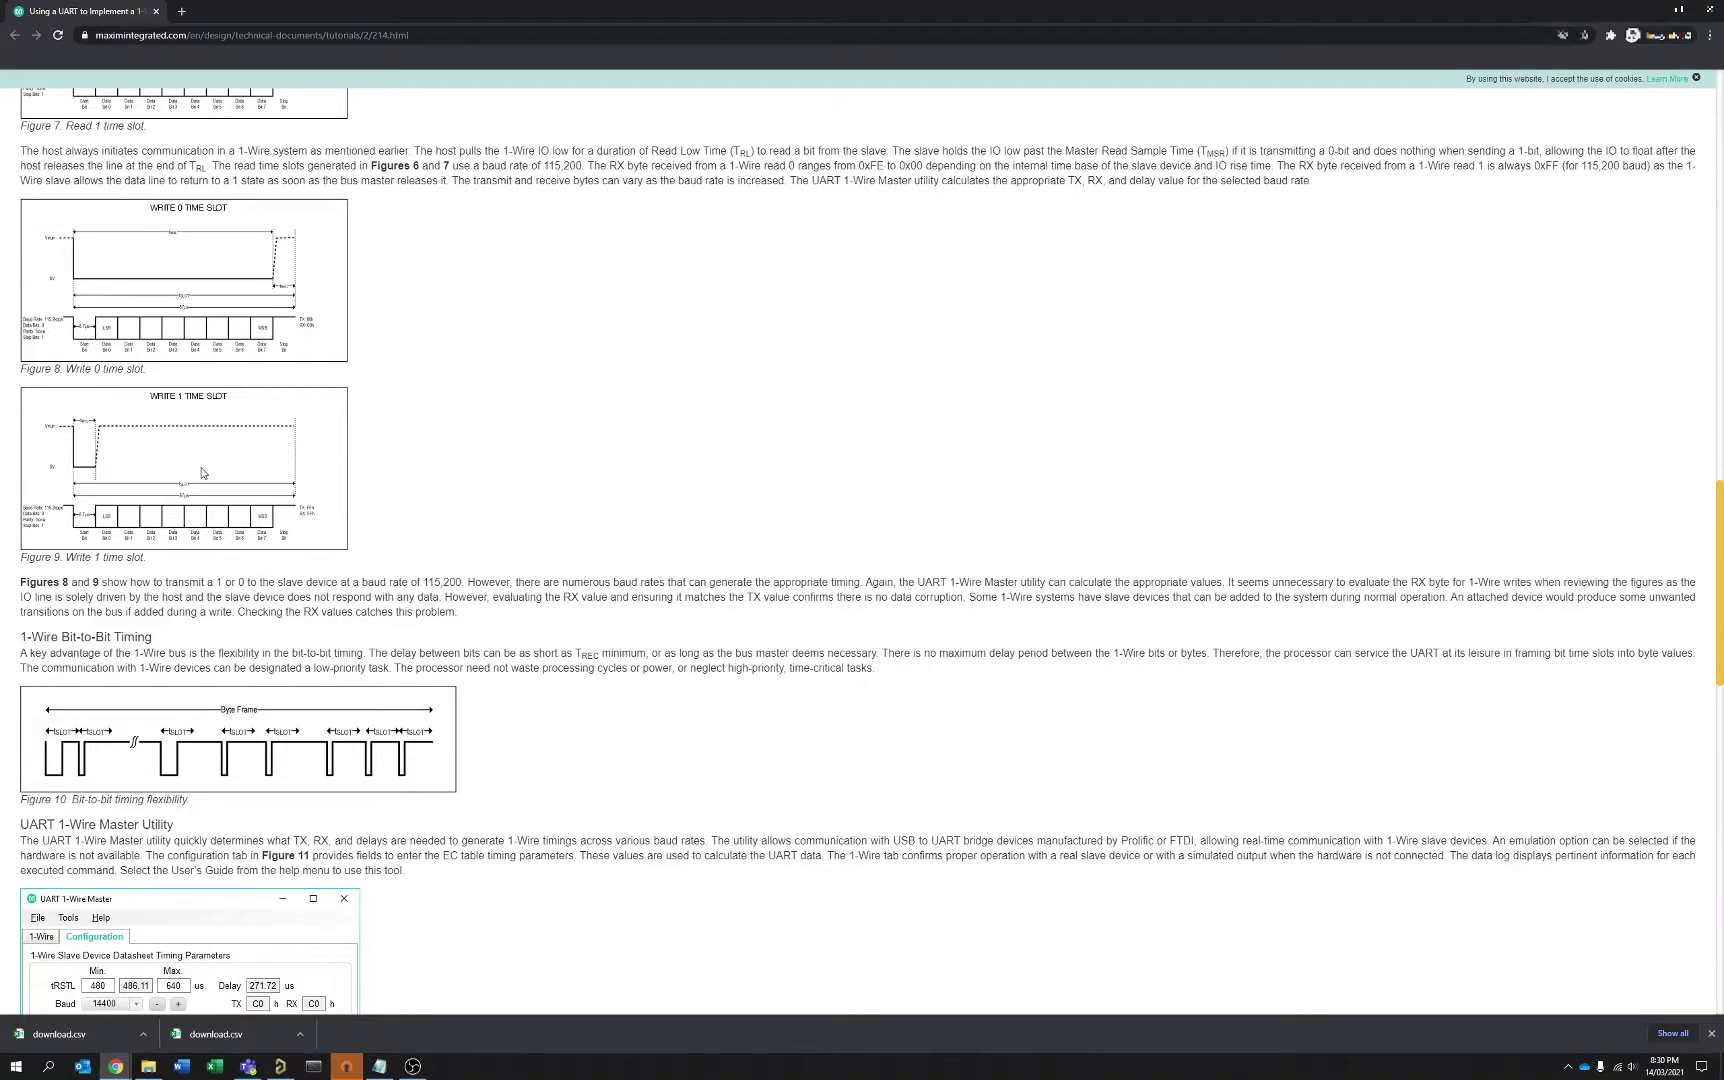
{"action": "scroll", "coordinate": [323, 594], "scroll_direction": "down", "scroll_amount": 3}
{"action": "scroll", "coordinate": [306, 740], "scroll_direction": "down", "scroll_amount": 4}
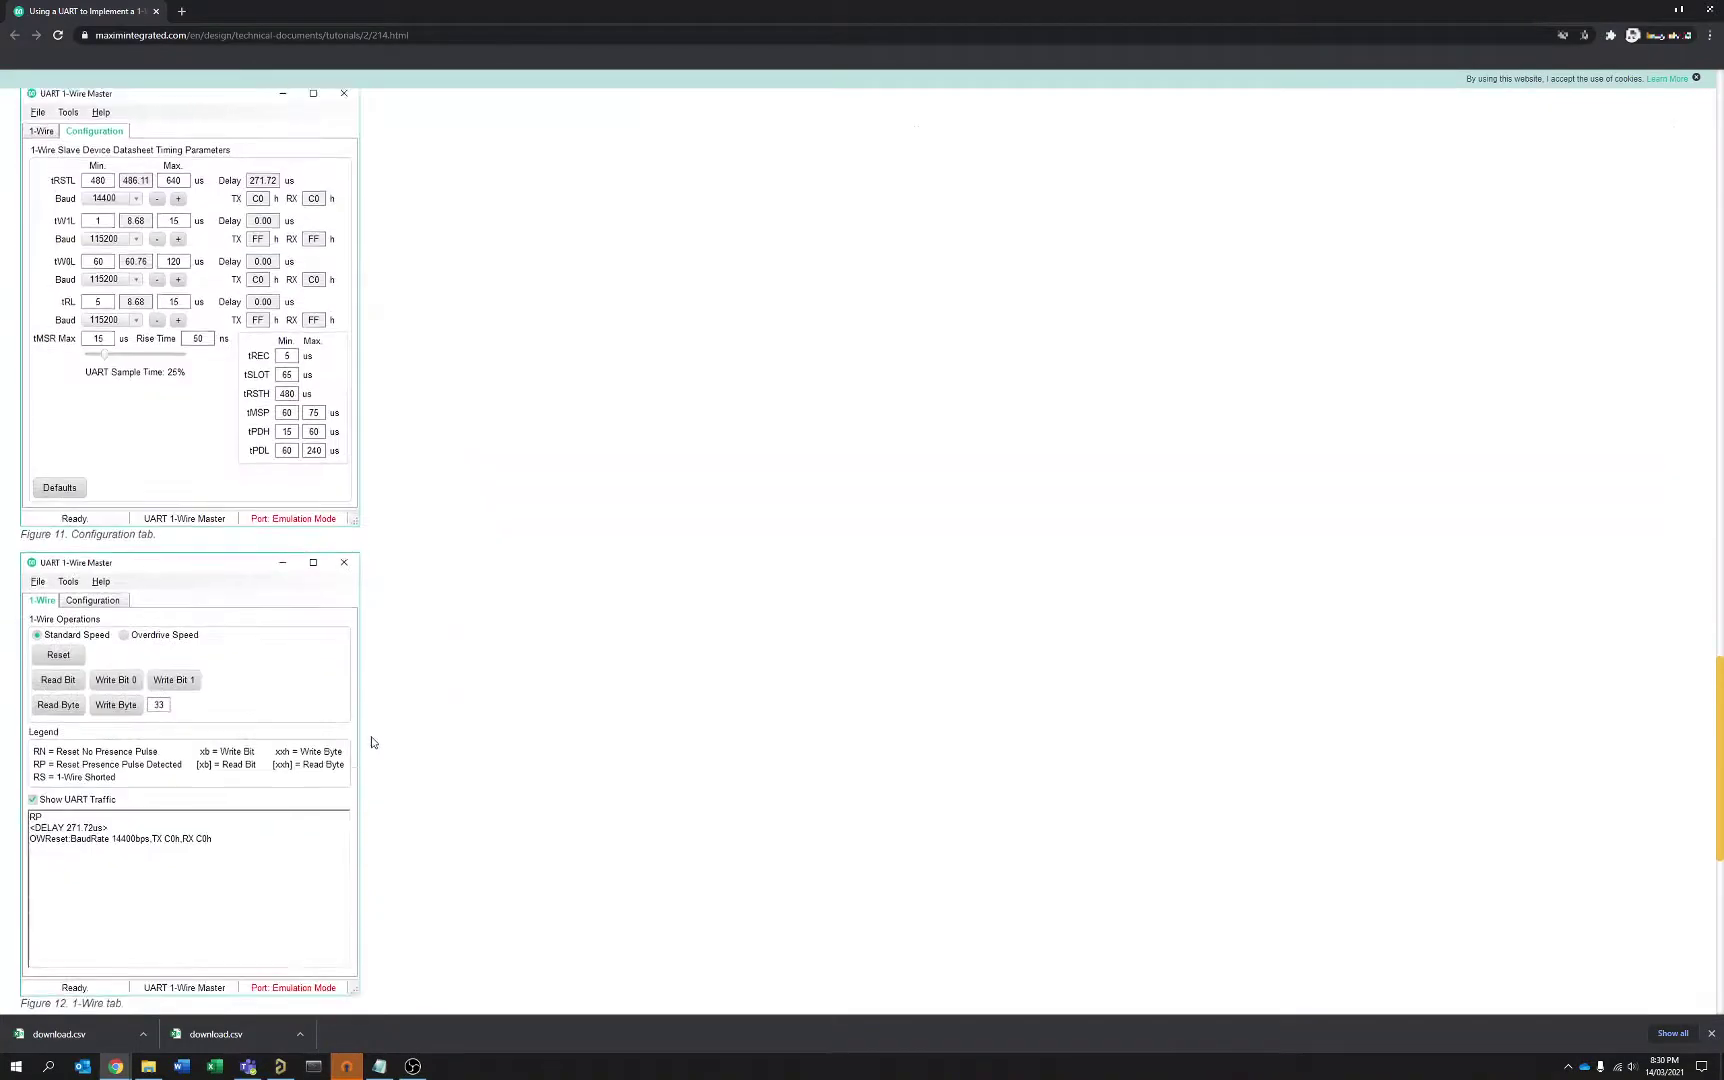
{"action": "scroll", "coordinate": [370, 740], "scroll_direction": "up", "scroll_amount": 11}
{"action": "scroll", "coordinate": [322, 626], "scroll_direction": "up", "scroll_amount": 20}
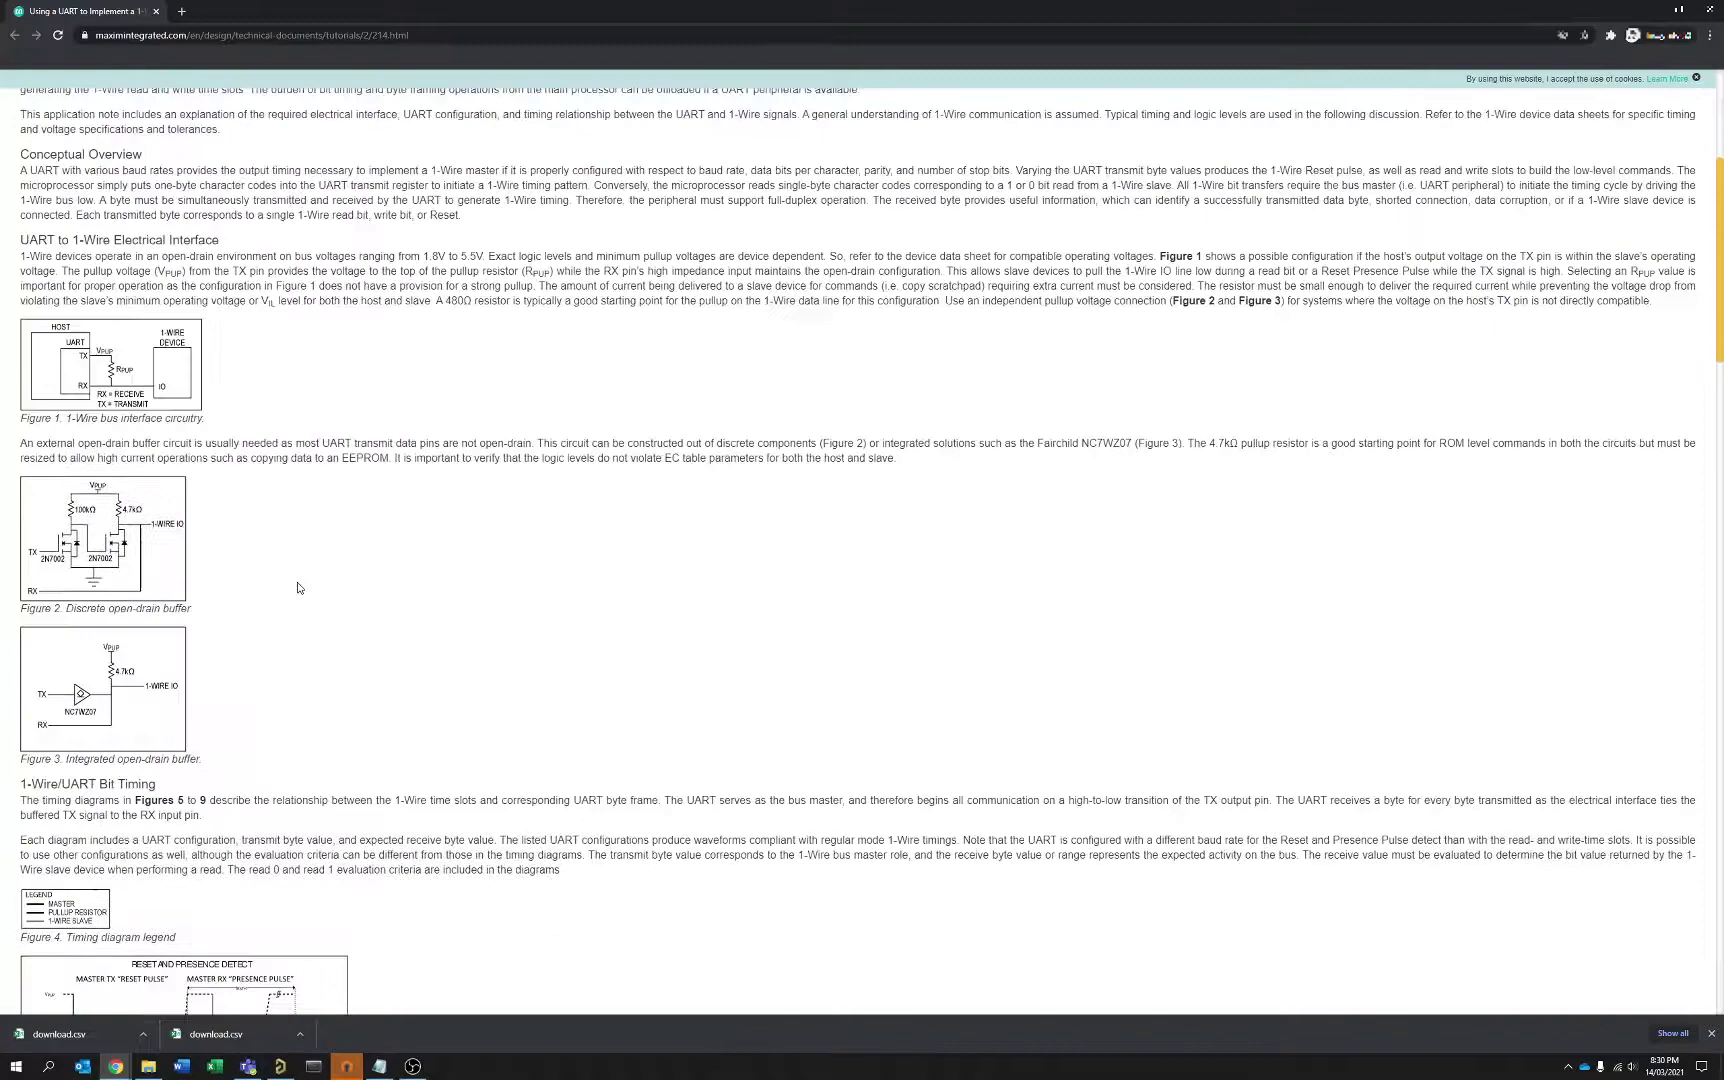
Step: Examine the 1-Wire bus interface and open-drain buffer circuits, and switch to the DAQ microcontroller schematic in Altium Designer
{"action": "scroll", "coordinate": [148, 572], "scroll_direction": "down", "scroll_amount": 3}
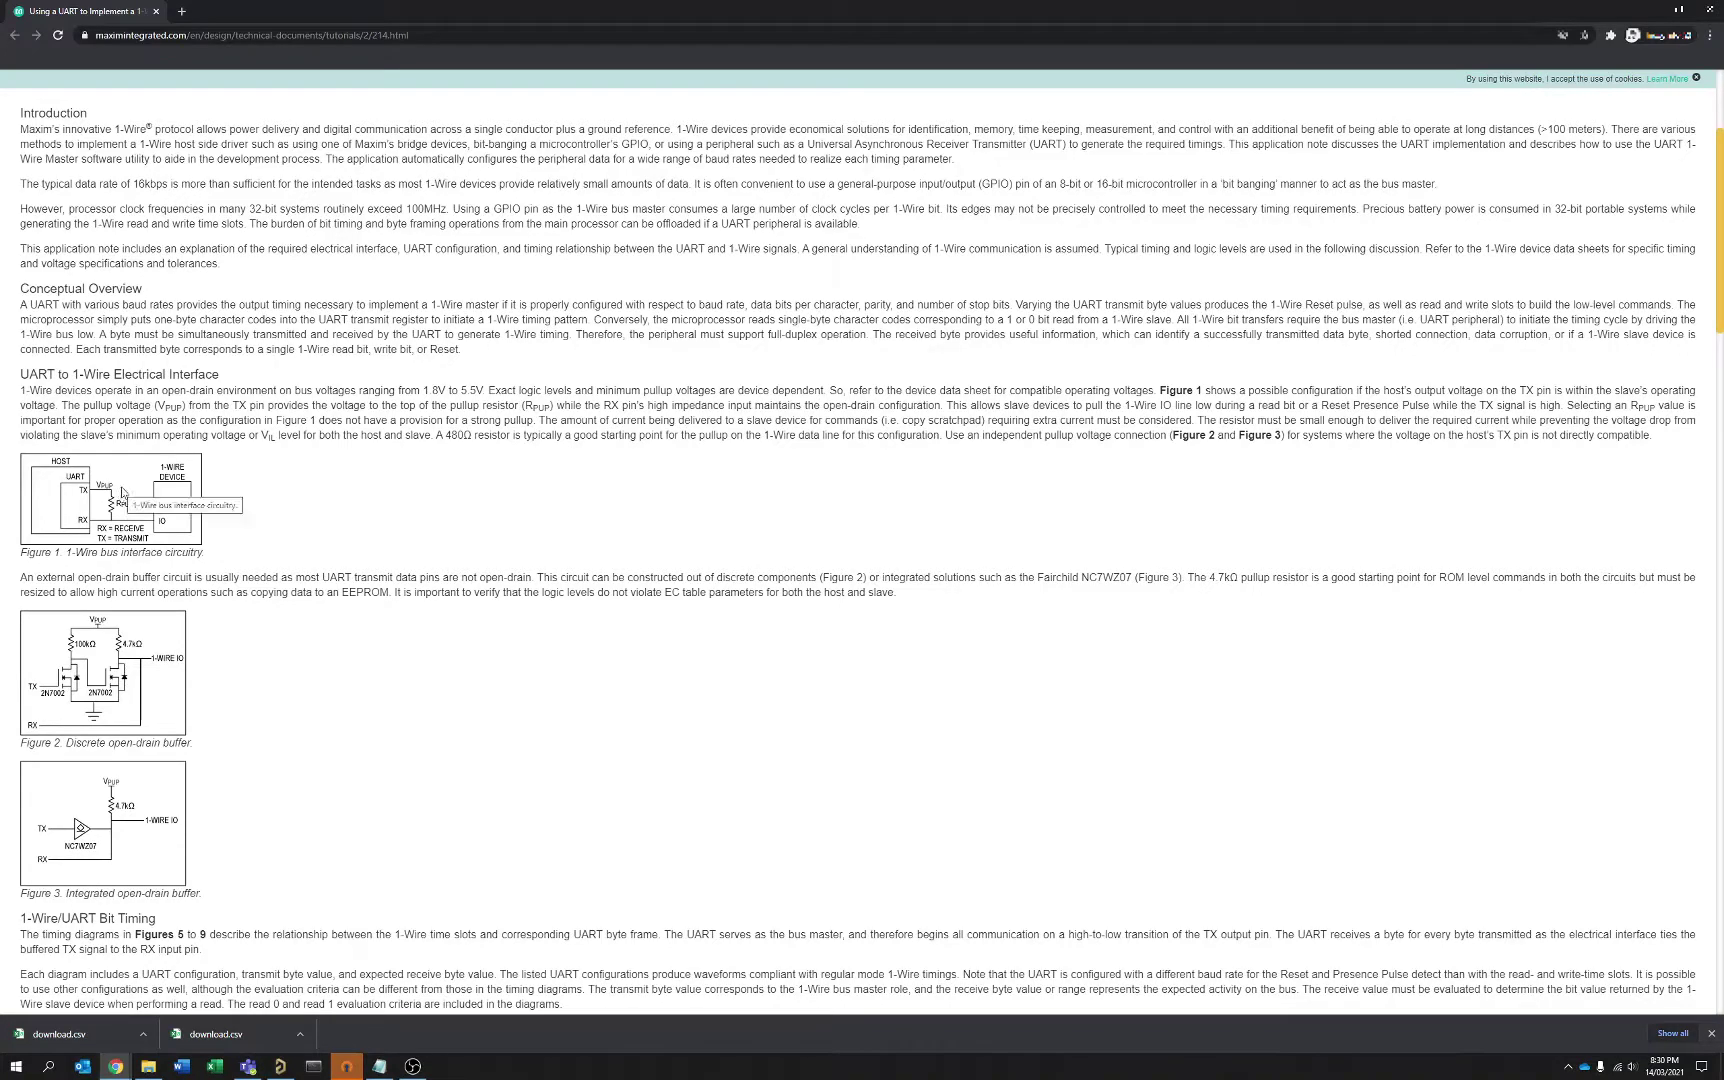
{"action": "scroll", "coordinate": [116, 495], "scroll_direction": "down", "scroll_amount": 1}
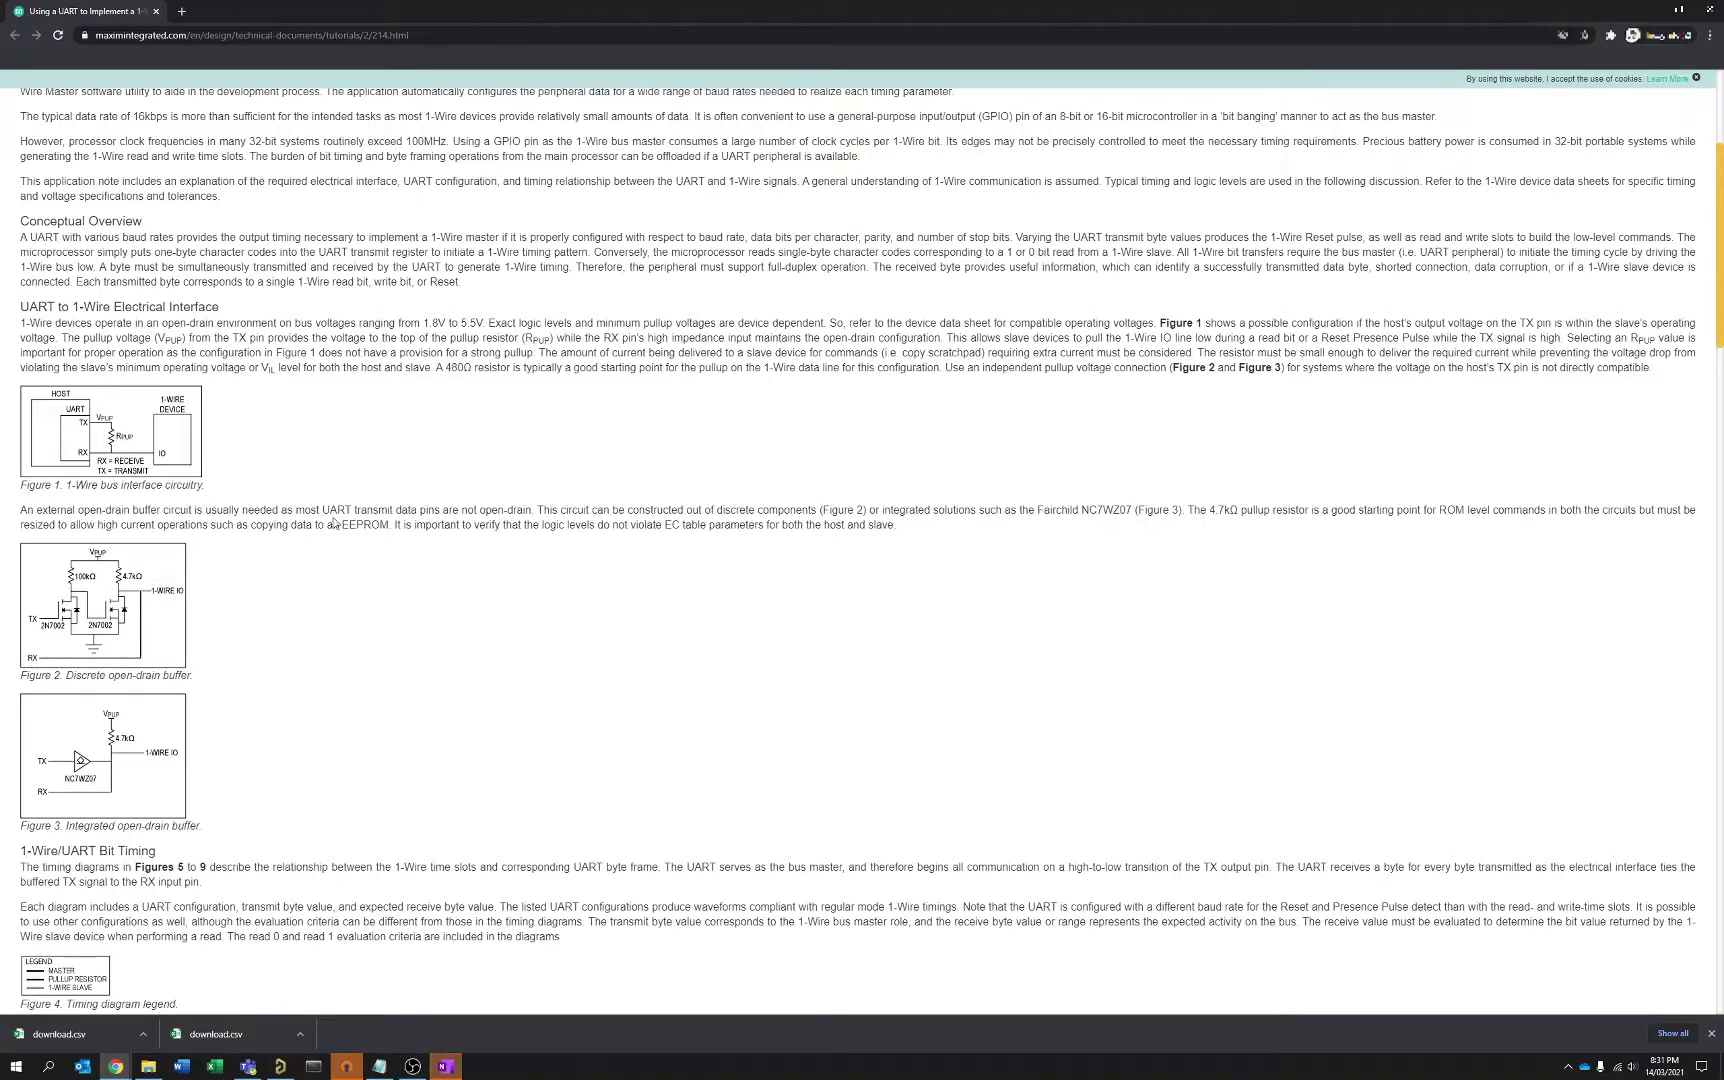
{"action": "left_click_drag", "start_coordinate": [407, 218], "coordinate": [436, 412]}
{"action": "left_click", "coordinate": [436, 412]}
{"action": "left_click", "coordinate": [1679, 9]}
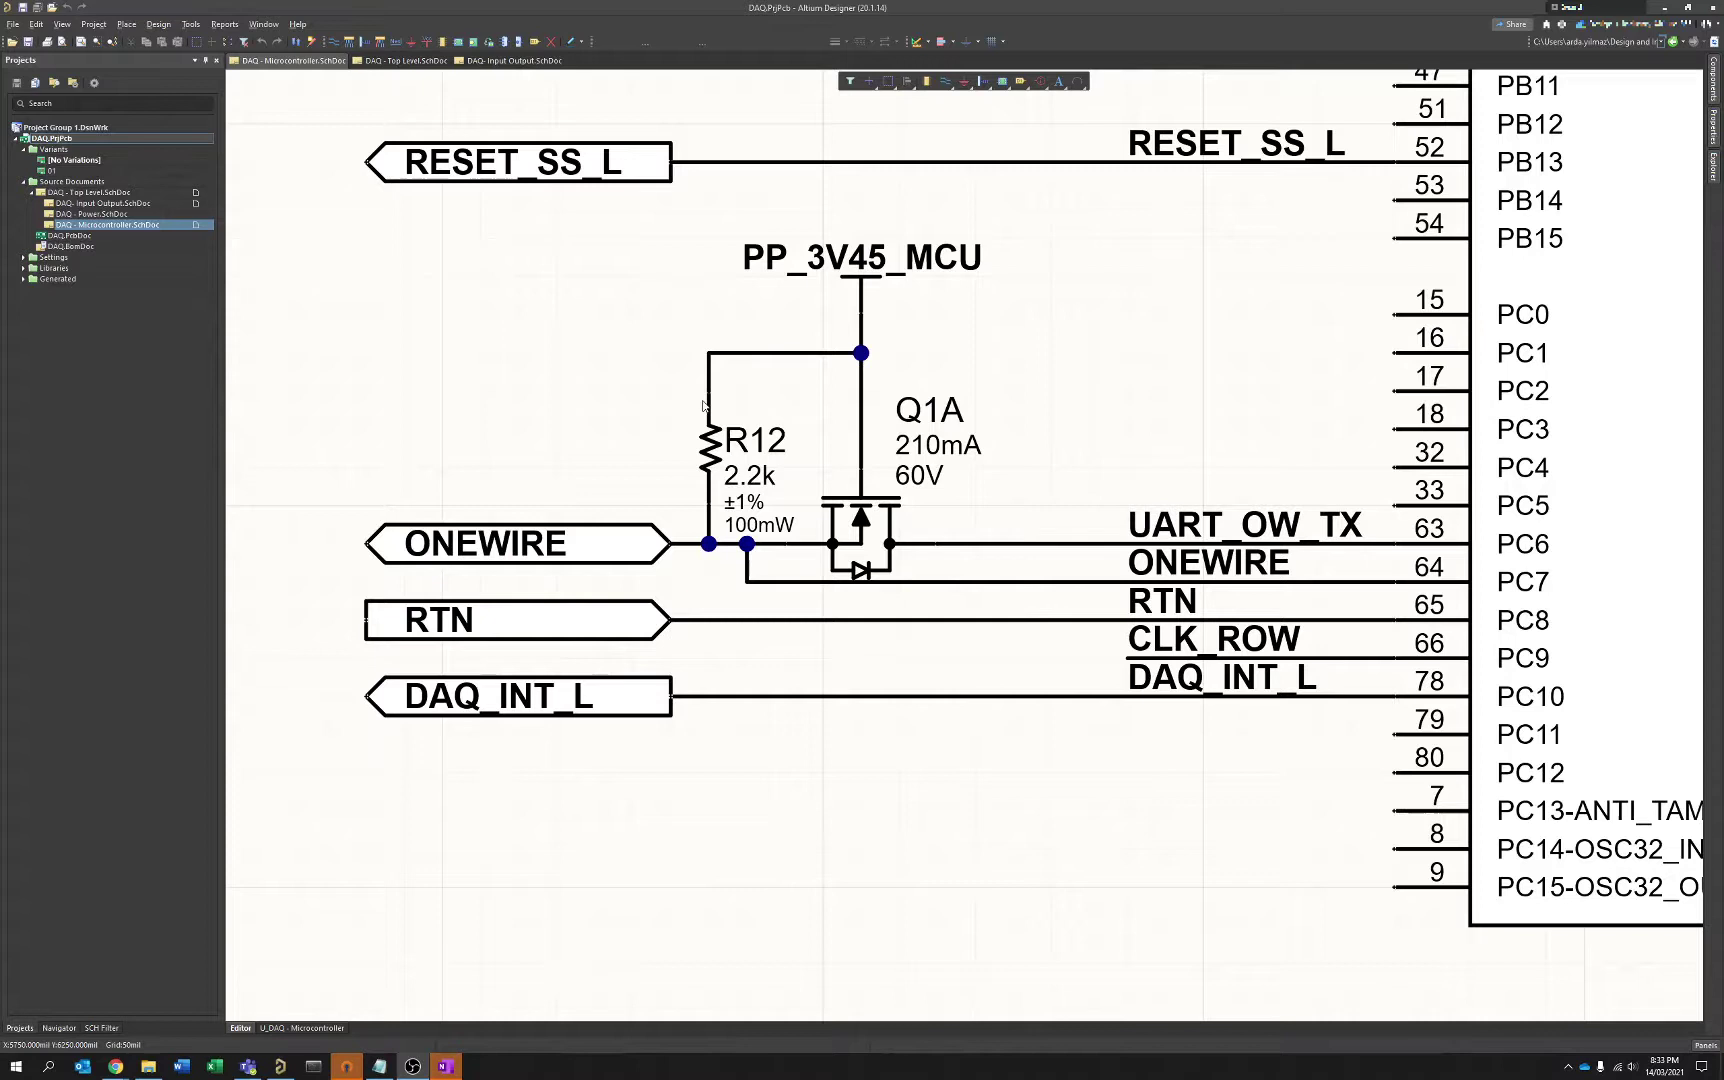
Step: Examine pull-up resistor R12 between PP_3V45_MCU and the ONEWIRE line
{"action": "left_click_drag", "start_coordinate": [641, 412], "coordinate": [748, 470]}
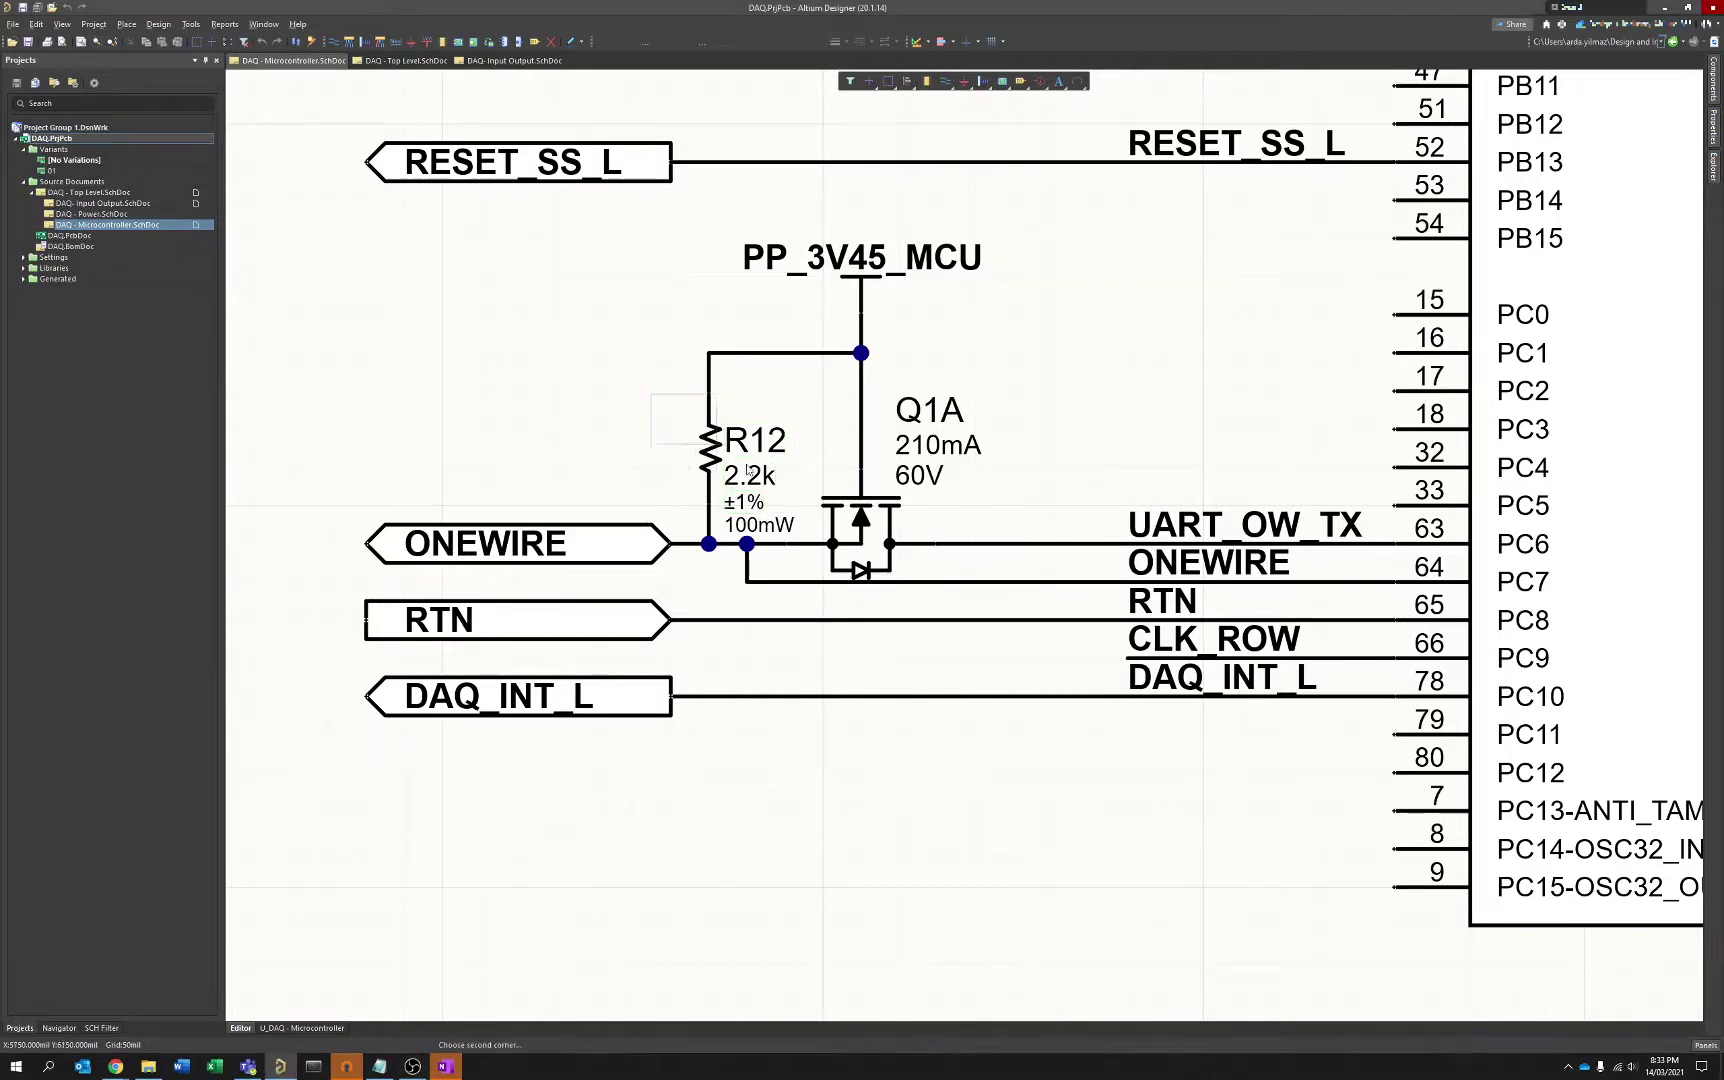
{"action": "left_click", "coordinate": [763, 505]}
{"action": "left_click", "coordinate": [672, 452]}
{"action": "left_click_drag", "start_coordinate": [675, 382], "coordinate": [790, 522]}
{"action": "left_click_drag", "start_coordinate": [655, 367], "coordinate": [816, 556]}
{"action": "left_click", "coordinate": [626, 466]}
Step: Inspect the ONEWIRE port and the PP_3V45_MCU supply feeding the 1-Wire circuit
{"action": "left_click_drag", "start_coordinate": [320, 471], "coordinate": [688, 612]}
{"action": "left_click", "coordinate": [688, 612]}
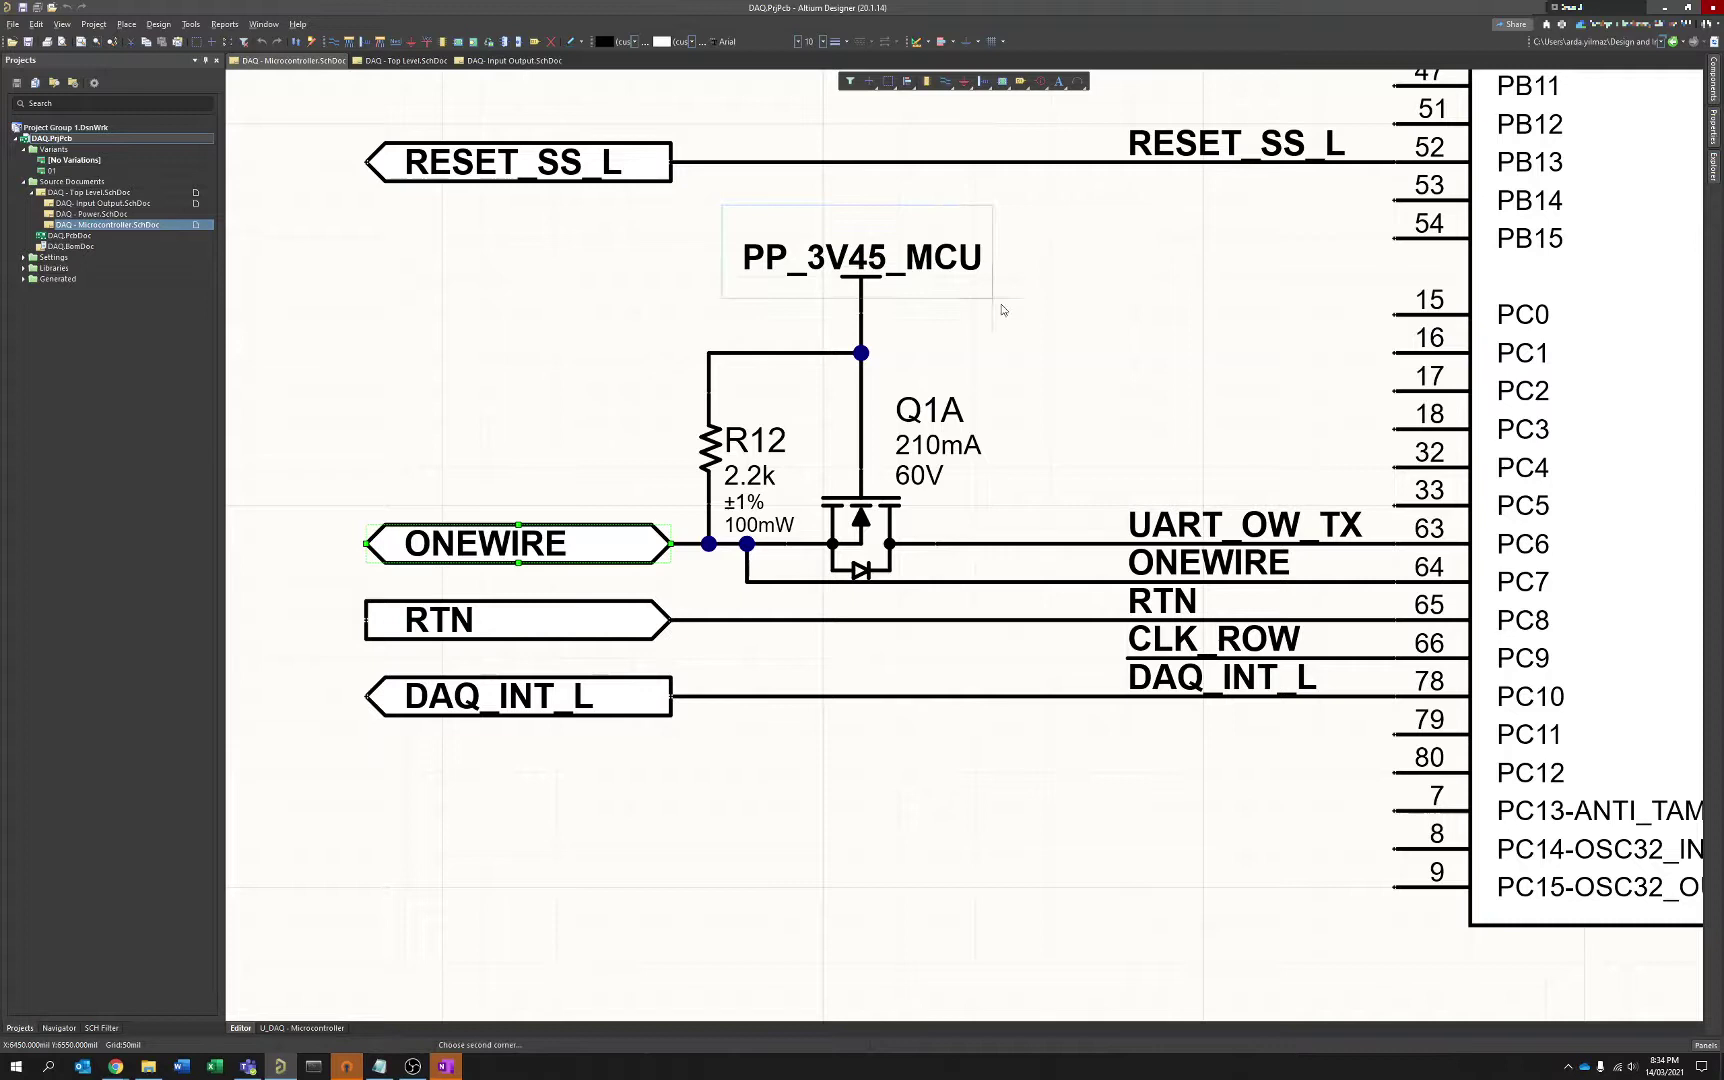
{"action": "left_click", "coordinate": [990, 310]}
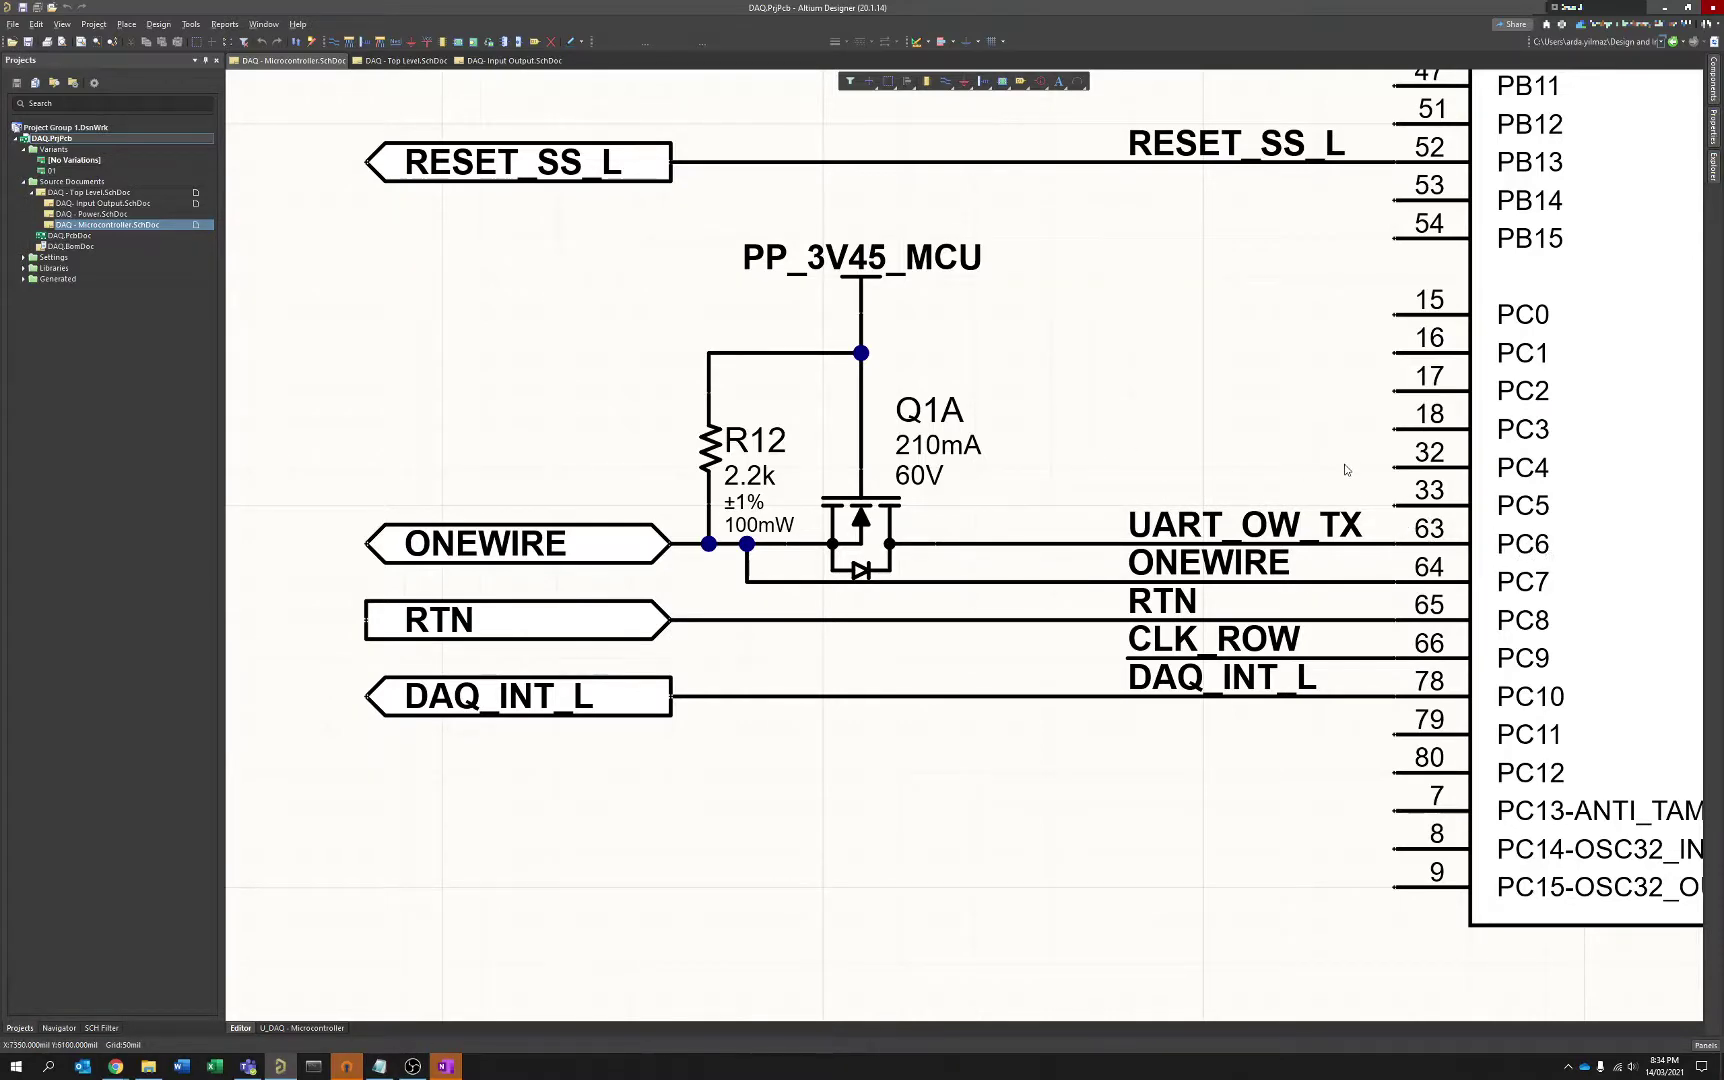
Step: Trace the UART_OW_TX wire from transistor Q1A to pin PC6 and the ONEWIRE wire to pin PC7
{"action": "left_click_drag", "start_coordinate": [1010, 487], "coordinate": [1285, 563]}
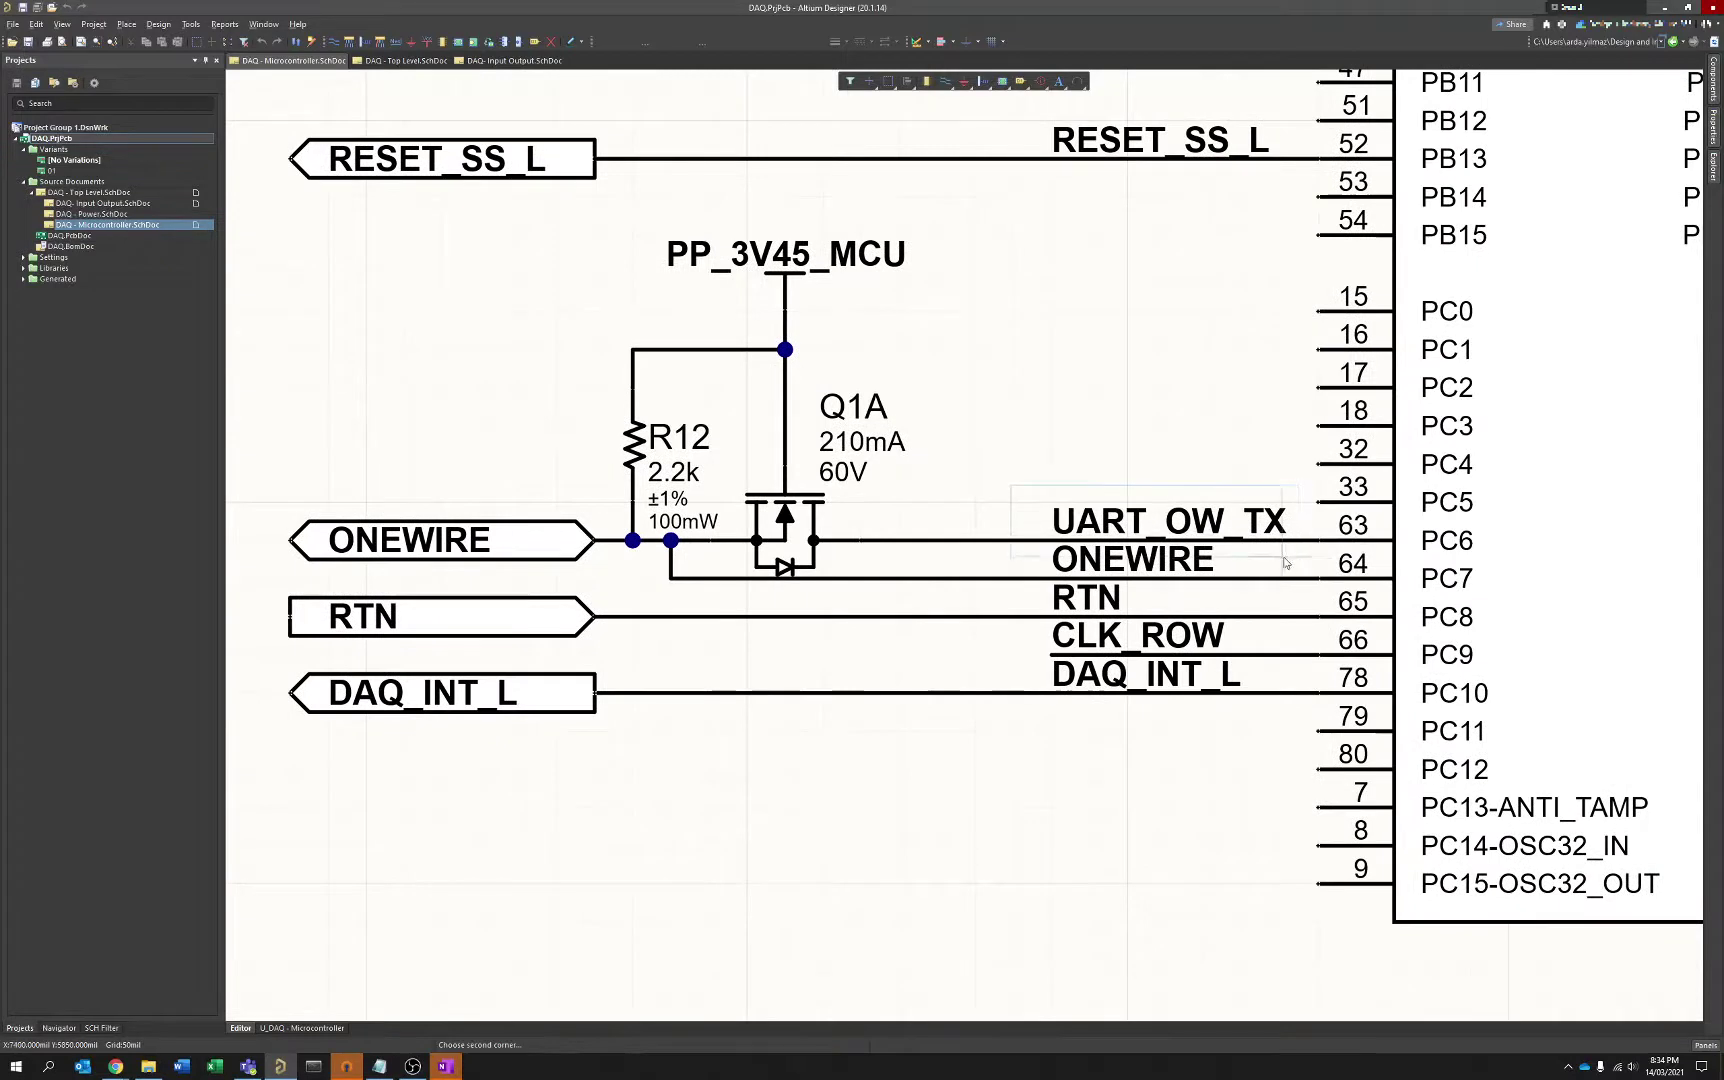
{"action": "key", "text": "Escape"}
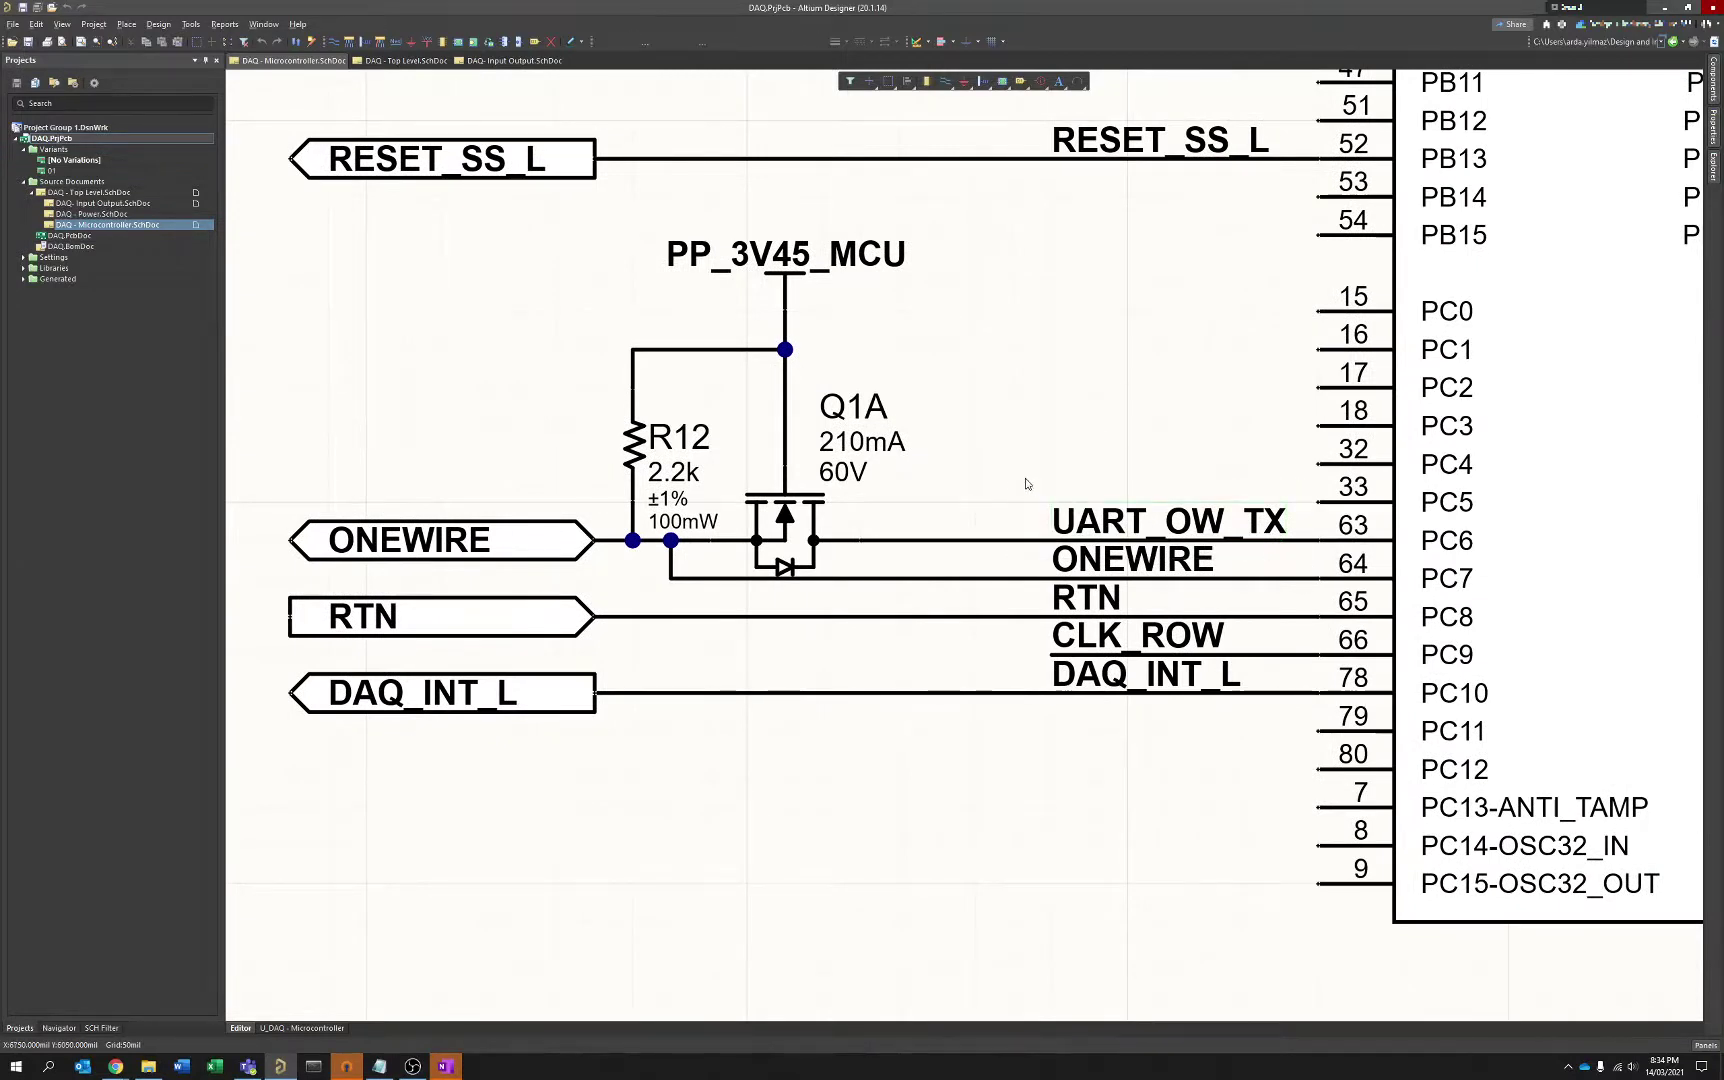
{"action": "left_click", "coordinate": [1047, 540]}
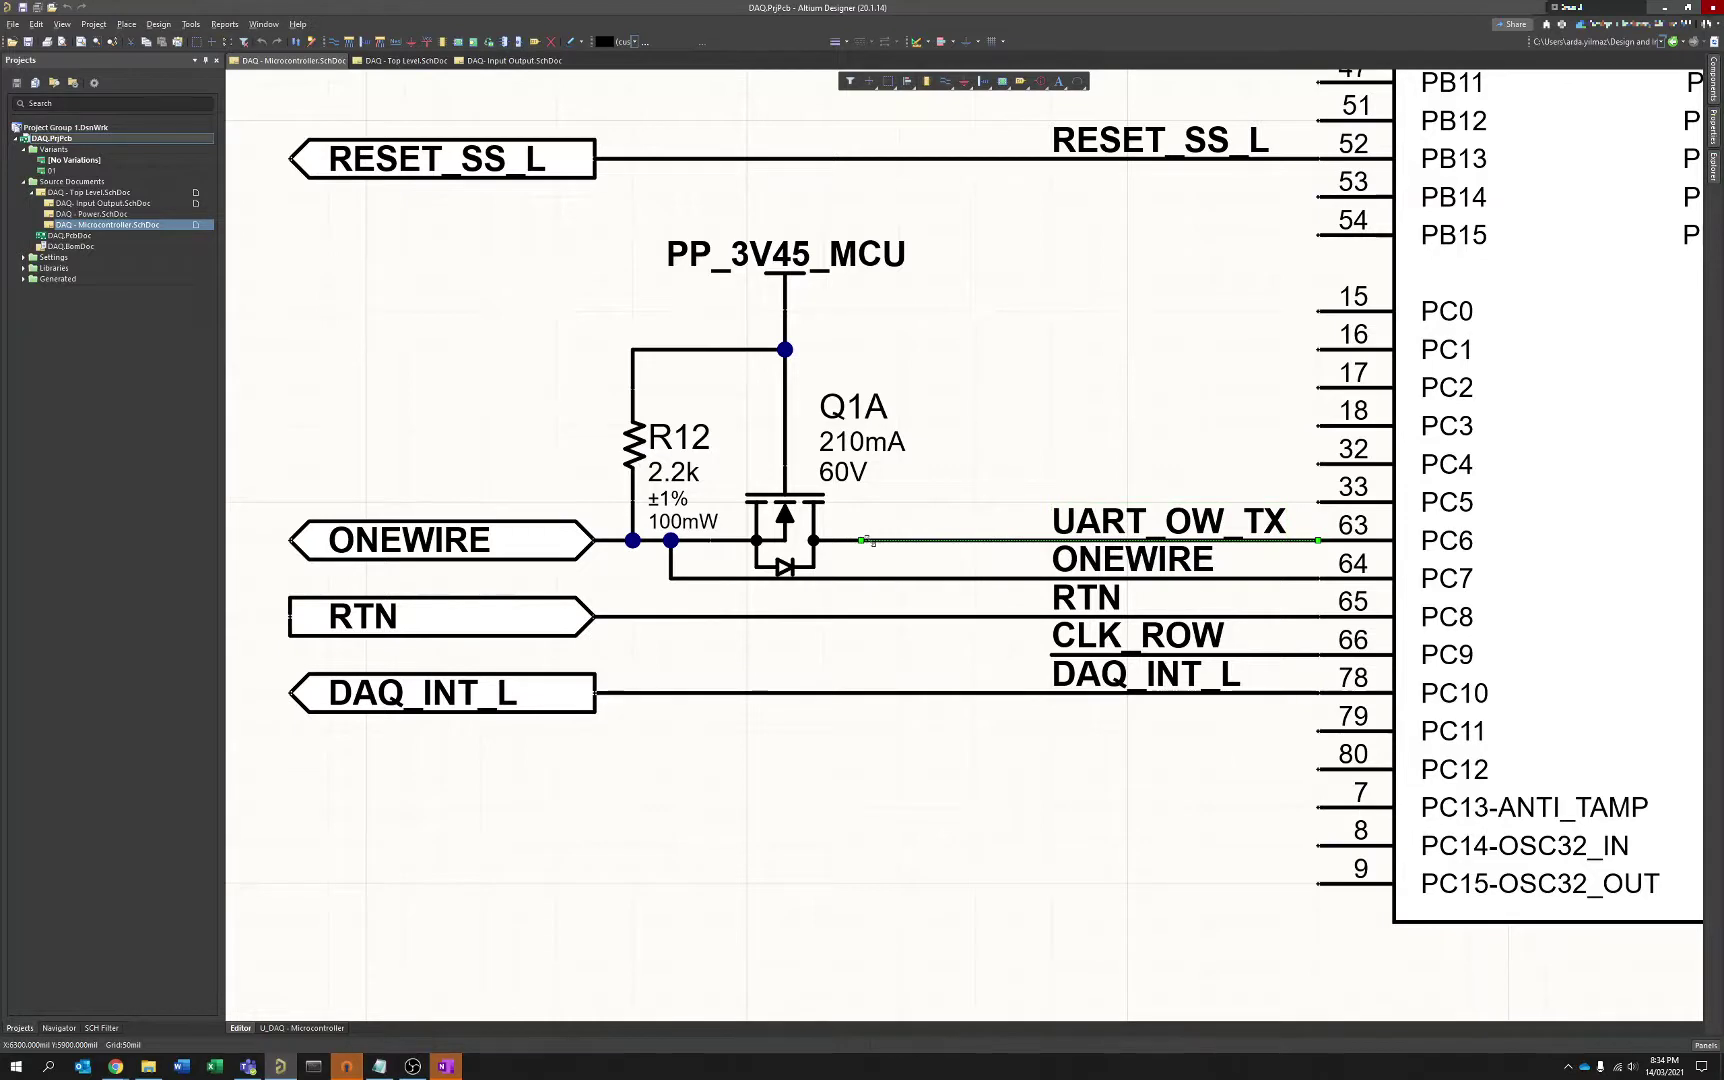
{"action": "left_click", "coordinate": [680, 582]}
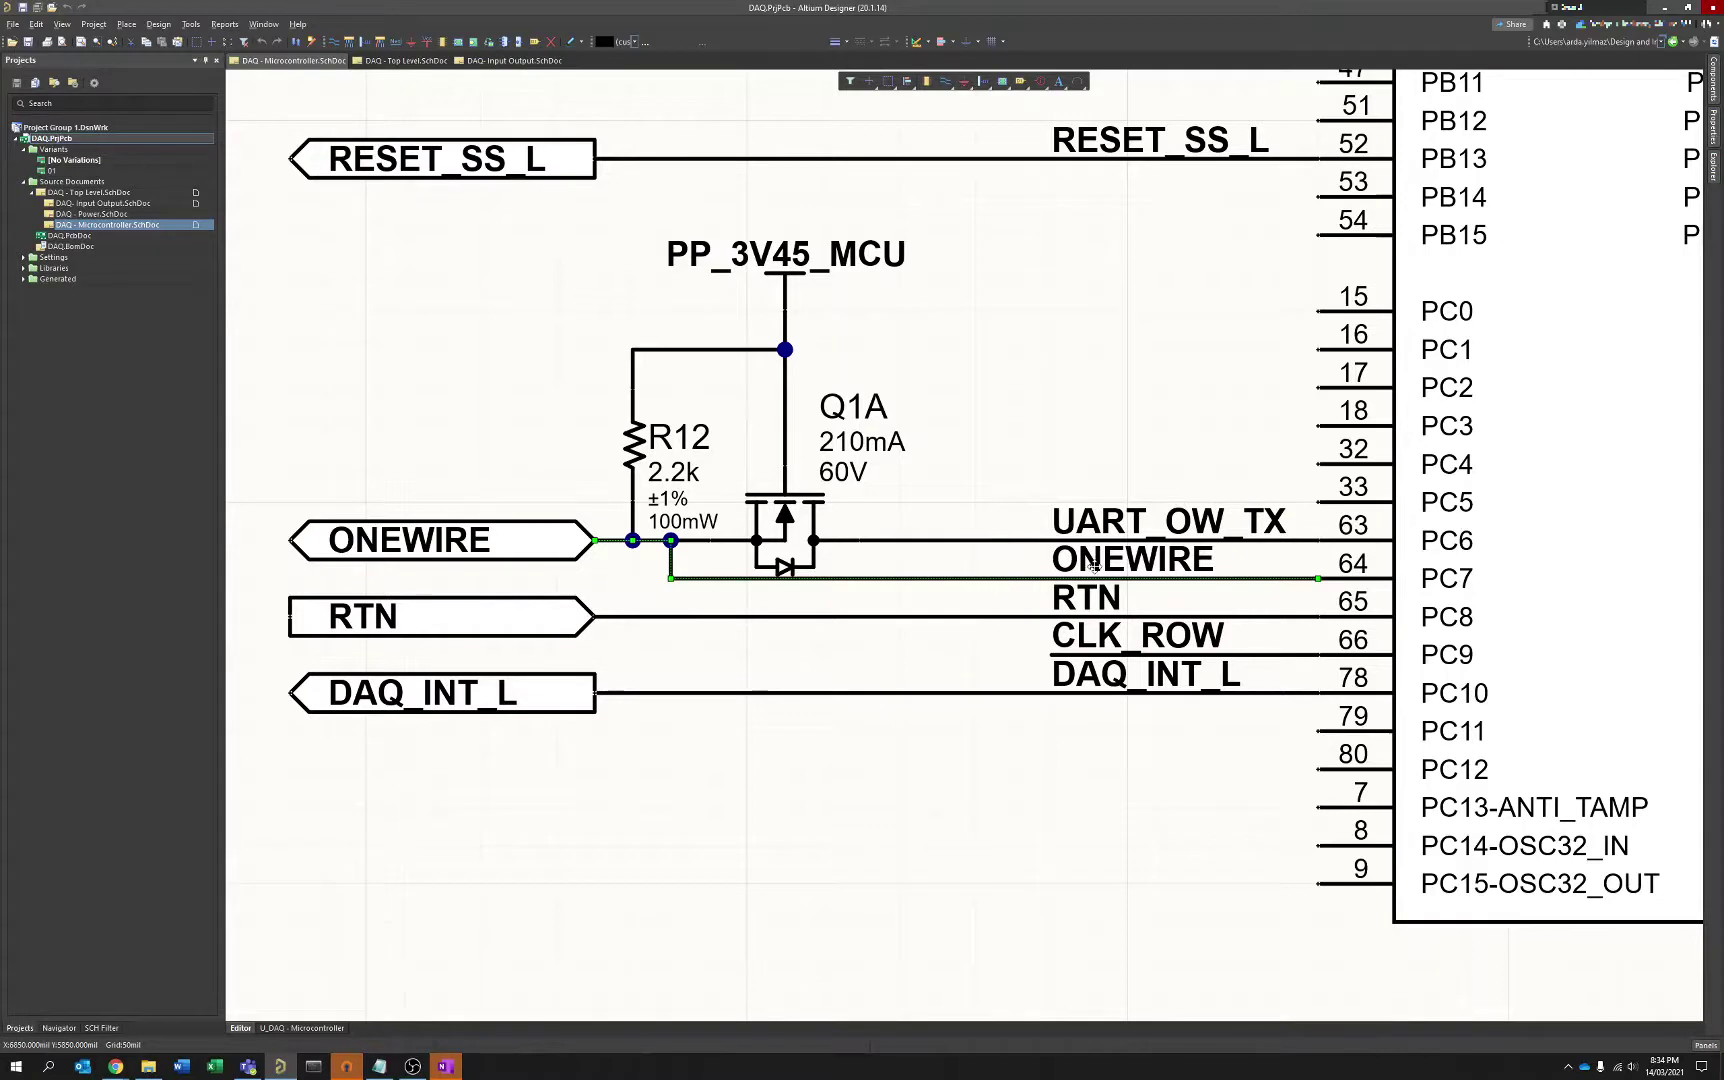
{"action": "left_click", "coordinate": [851, 538]}
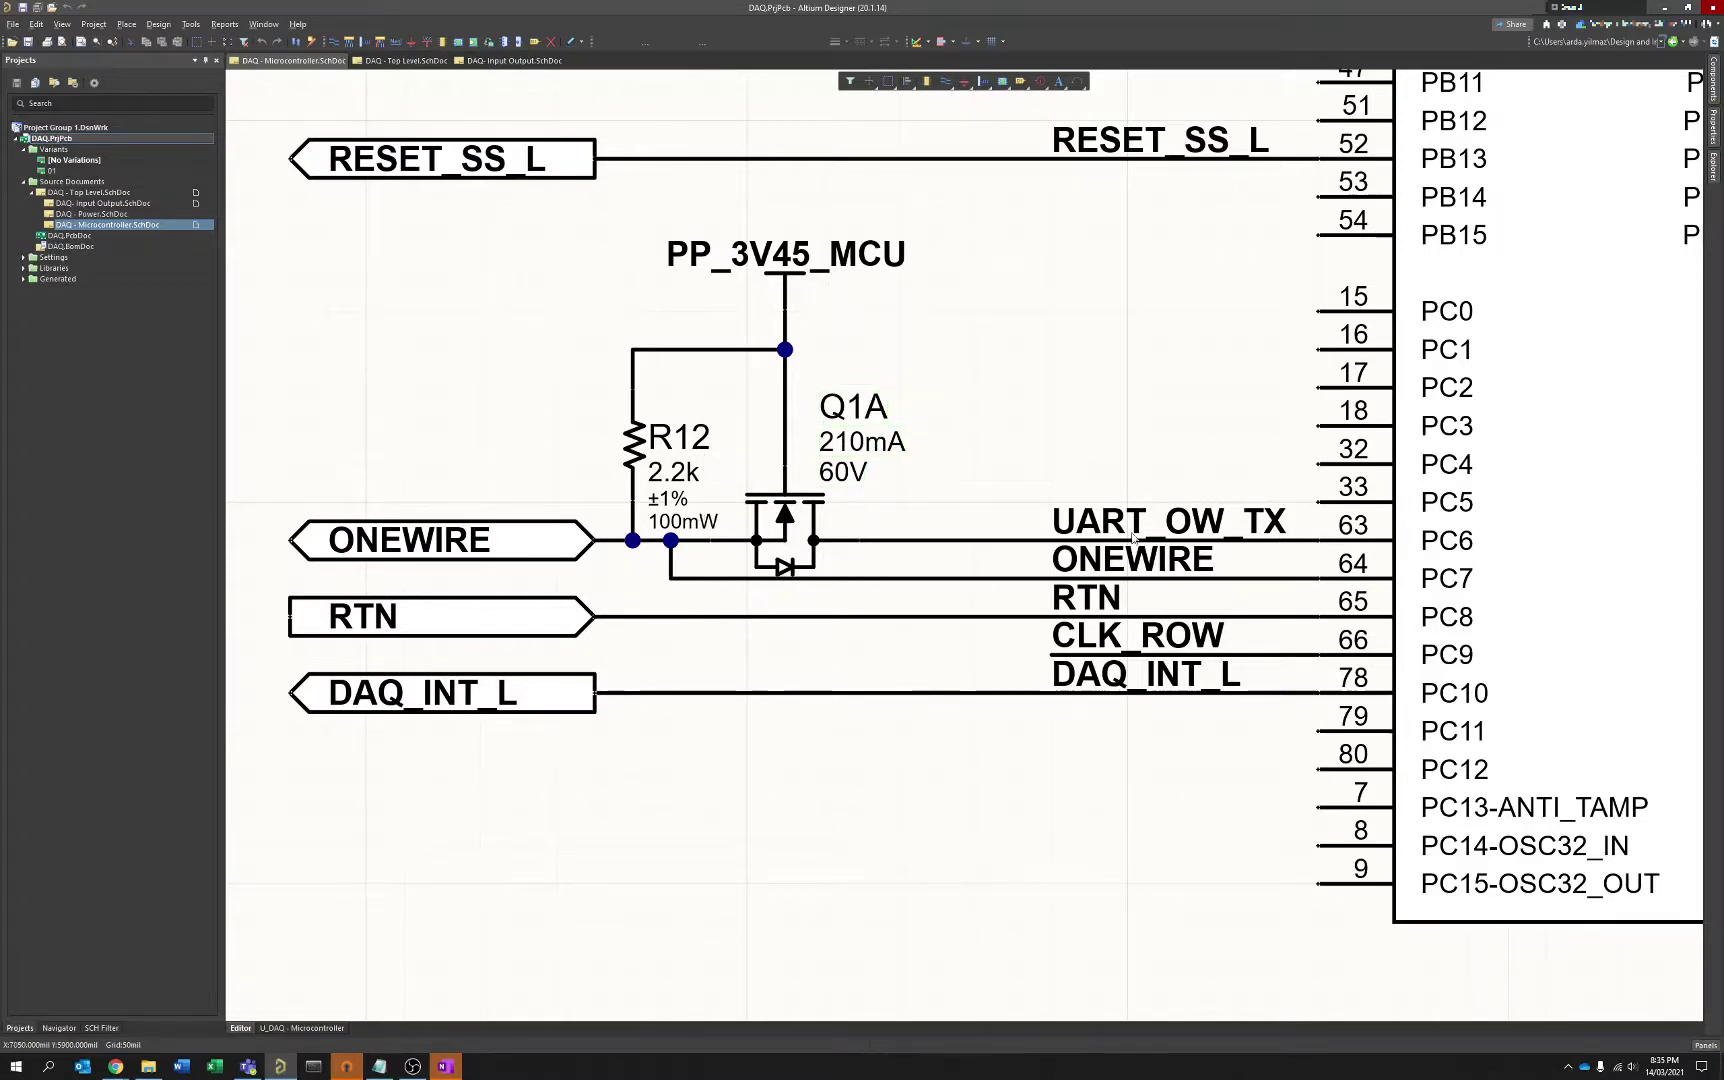
{"action": "left_click", "coordinate": [946, 541]}
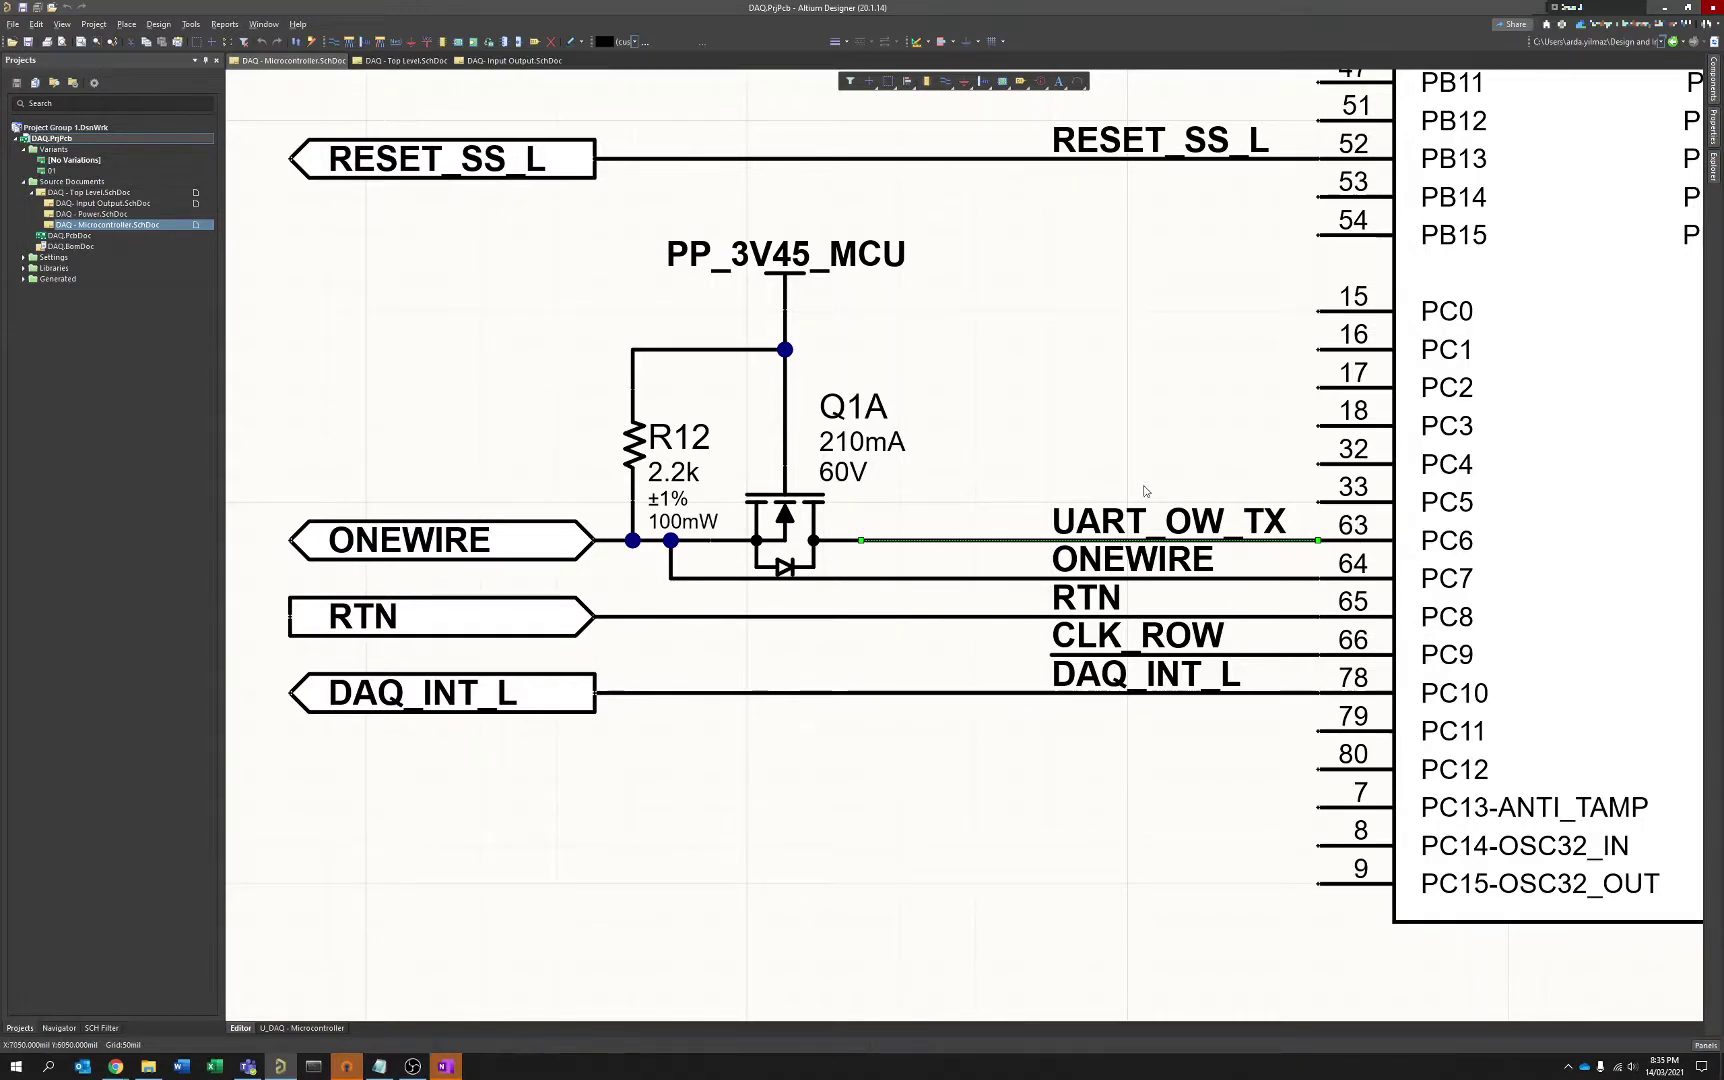
{"action": "left_click", "coordinate": [1112, 482]}
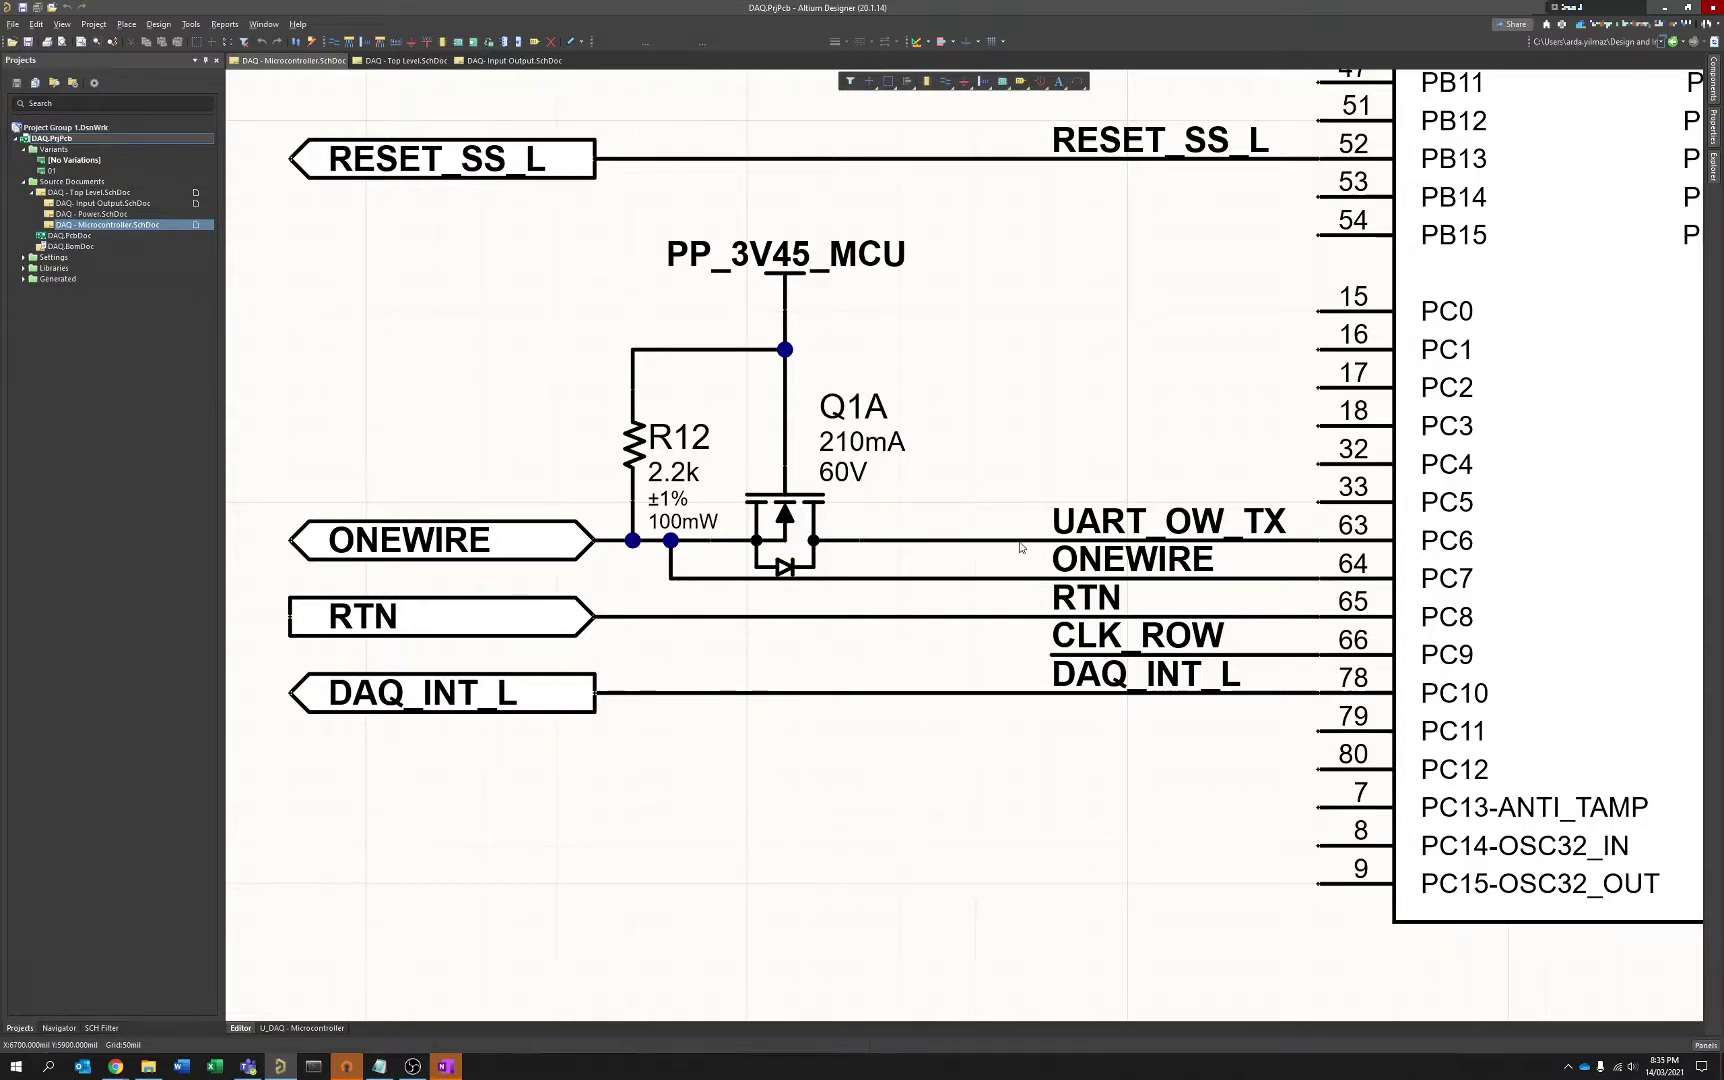
{"action": "left_click", "coordinate": [1010, 539]}
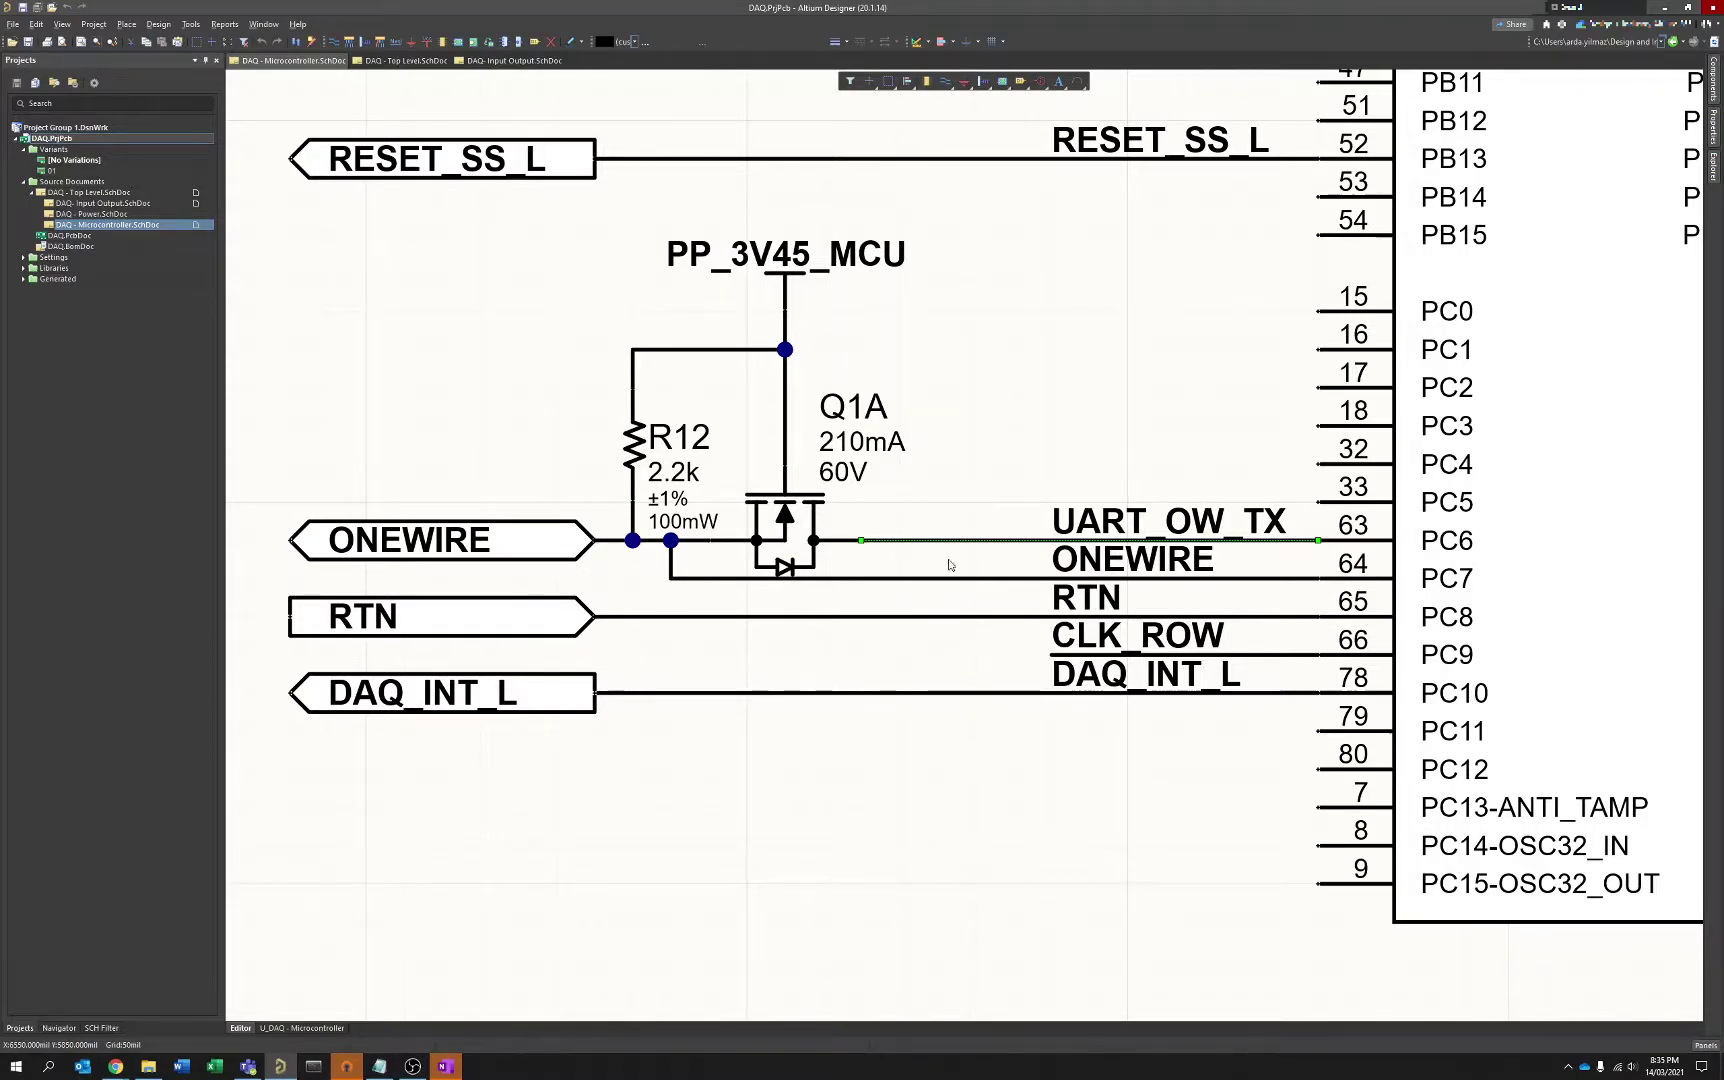
Step: Inspect the R12 pull-up branch and the ONEWIRE receive path to pin PC7, leaving nothing selected
{"action": "left_click_drag", "start_coordinate": [566, 336], "coordinate": [690, 591]}
{"action": "left_click", "coordinate": [739, 604]}
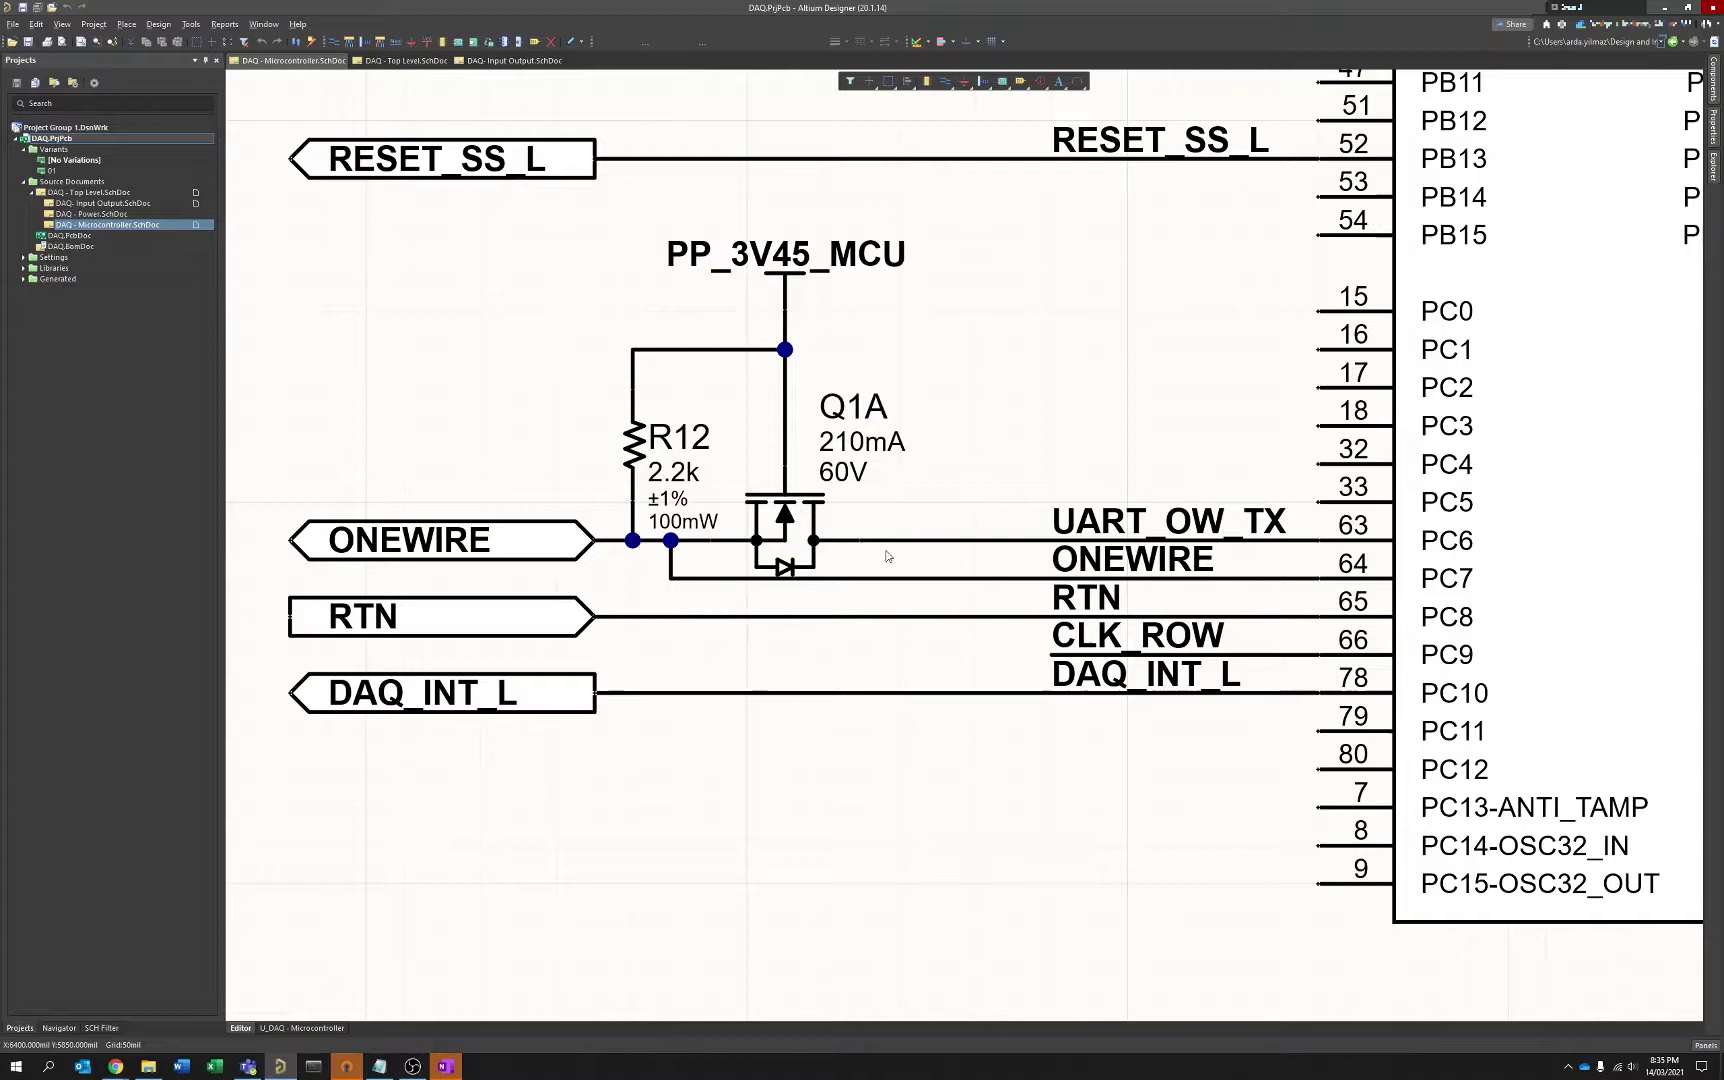
{"action": "left_click", "coordinate": [1196, 576]}
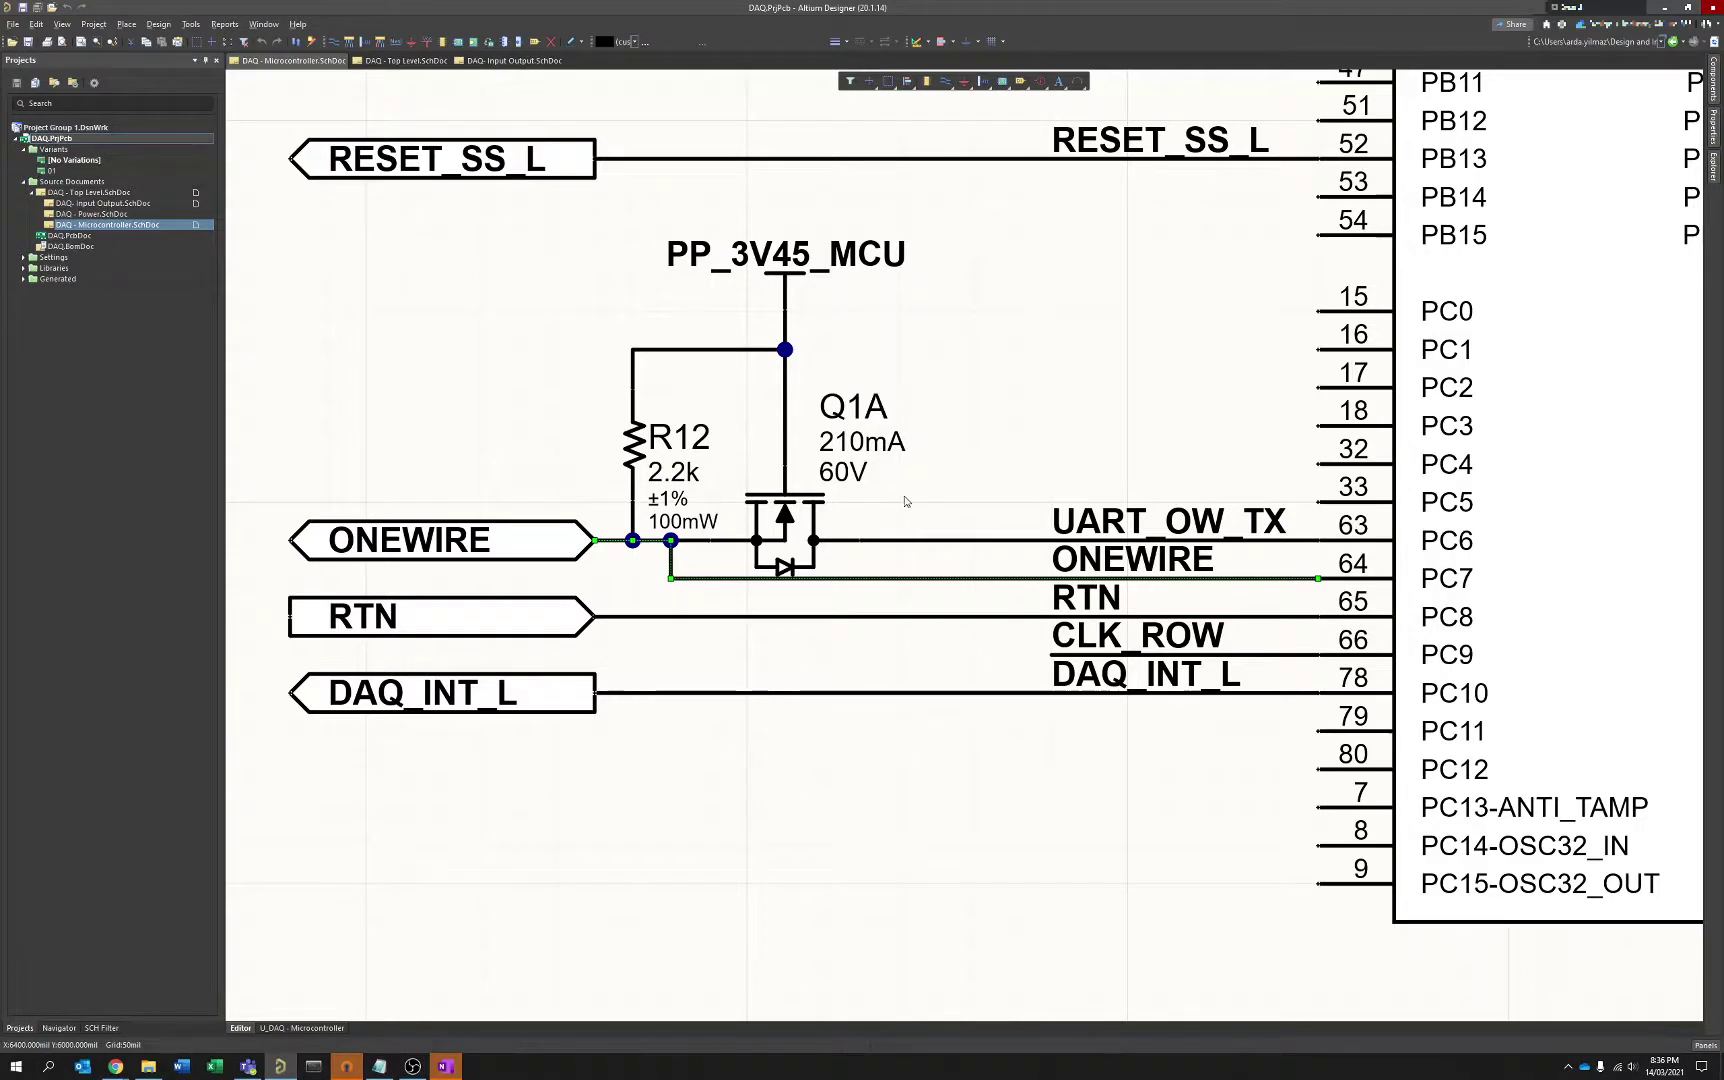
{"action": "left_click", "coordinate": [1072, 480]}
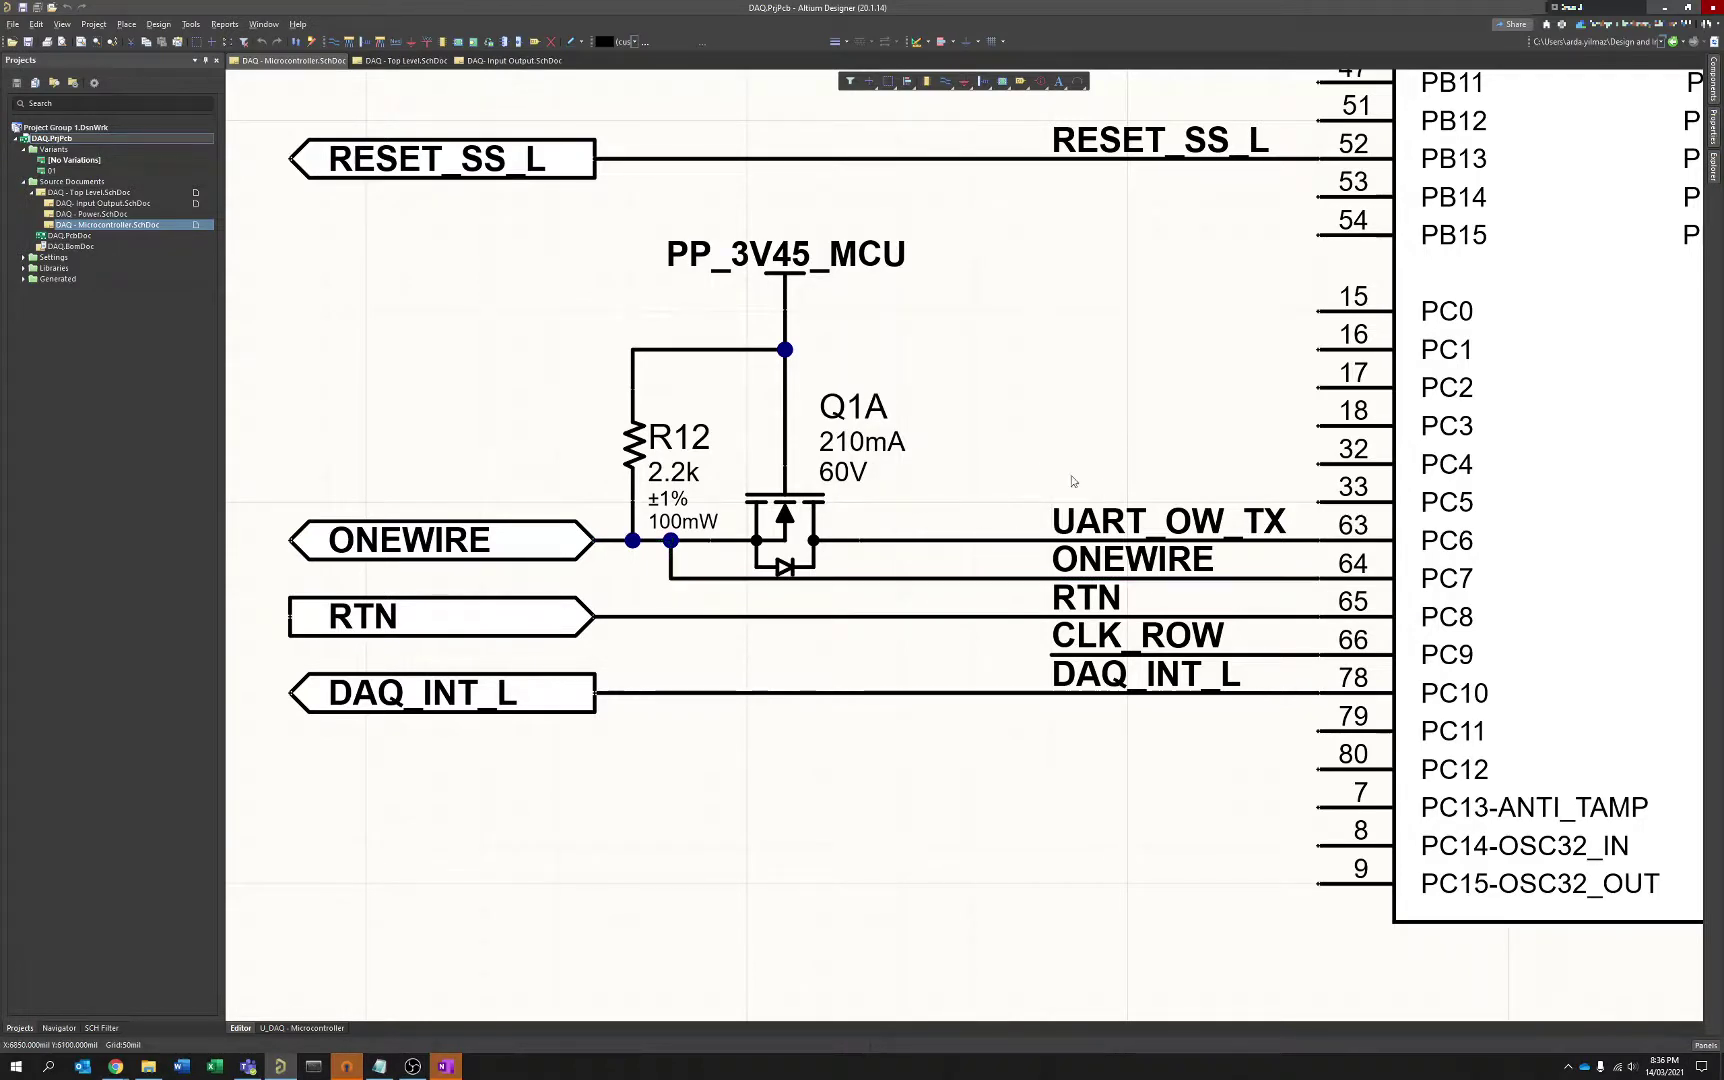